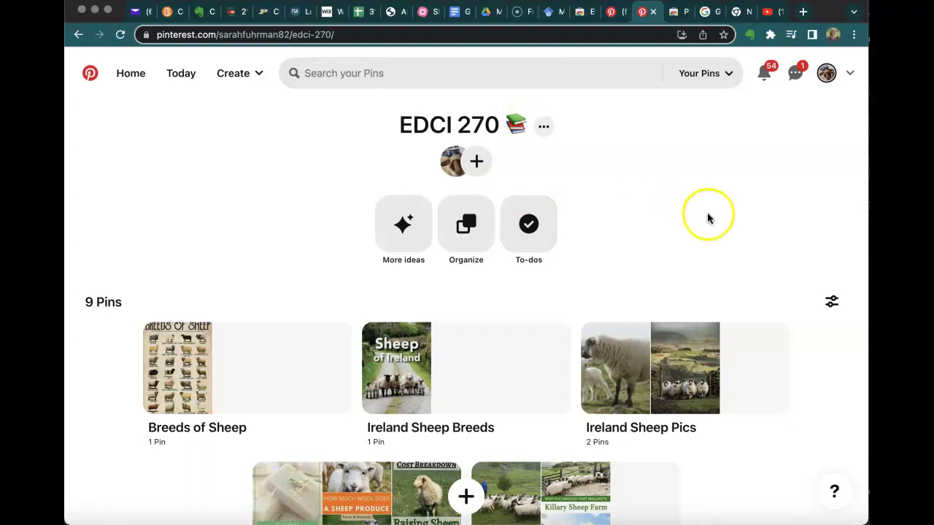
Peek into EDCI 270's Ireland Farms section, then go back to the profile's saved boards.
scroll(697, 265, "down", 2)
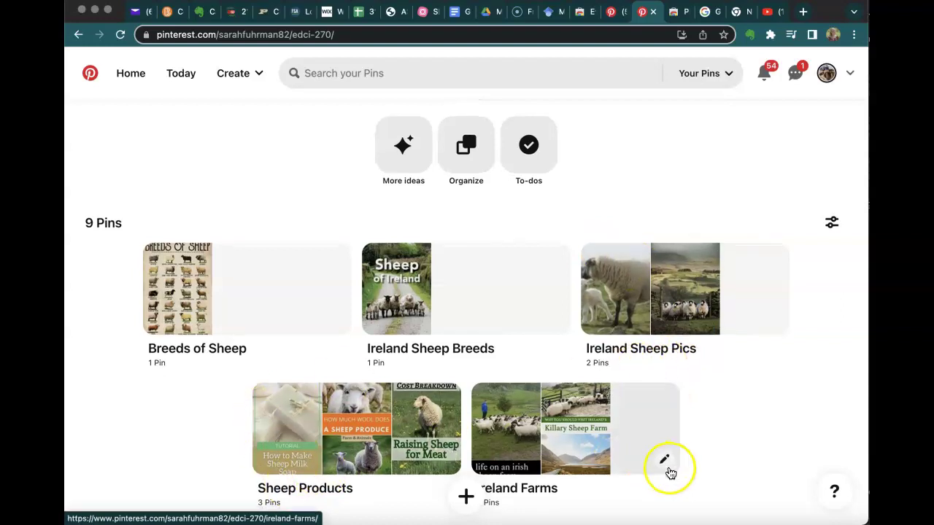
left_click(542, 455)
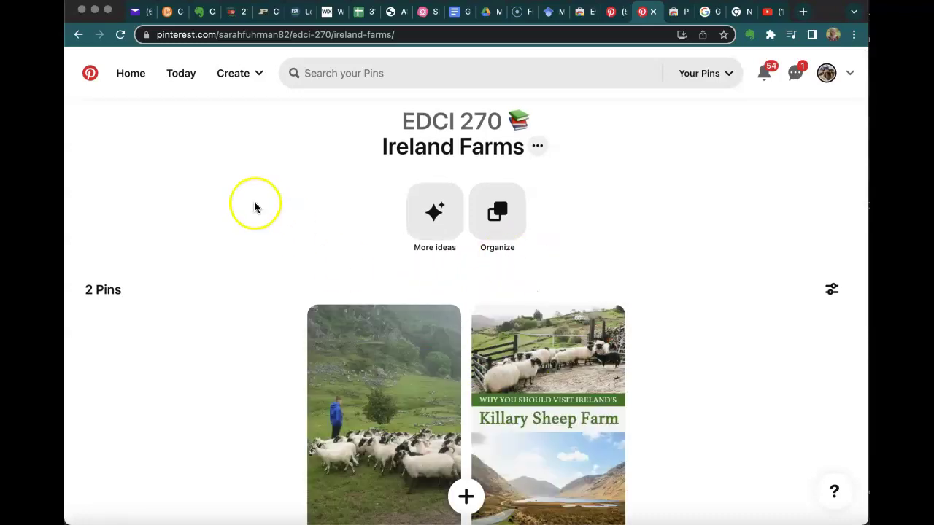
left_click(77, 35)
left_click(77, 35)
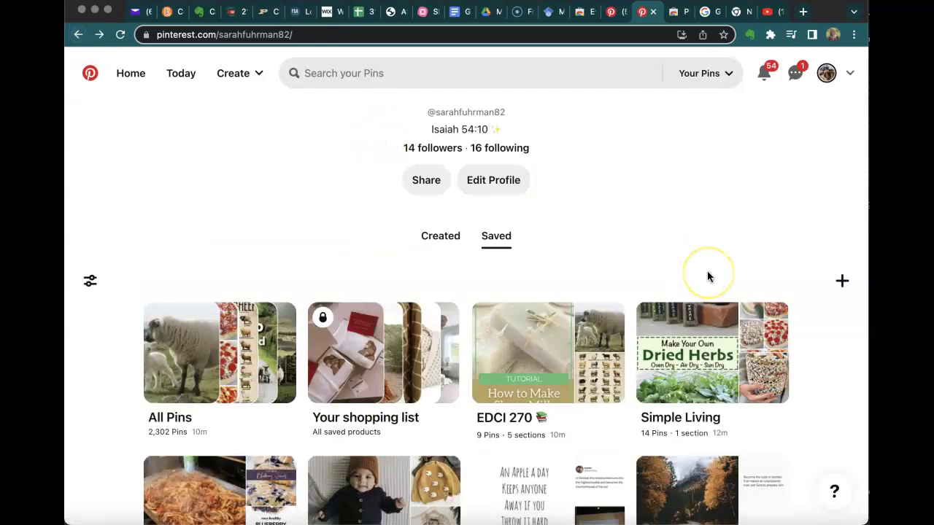
scroll(707, 271, "down", 3)
Scroll through the FOOD board's 42-Pin Lunch/Dinner section, then return to its section list.
left_click(205, 337)
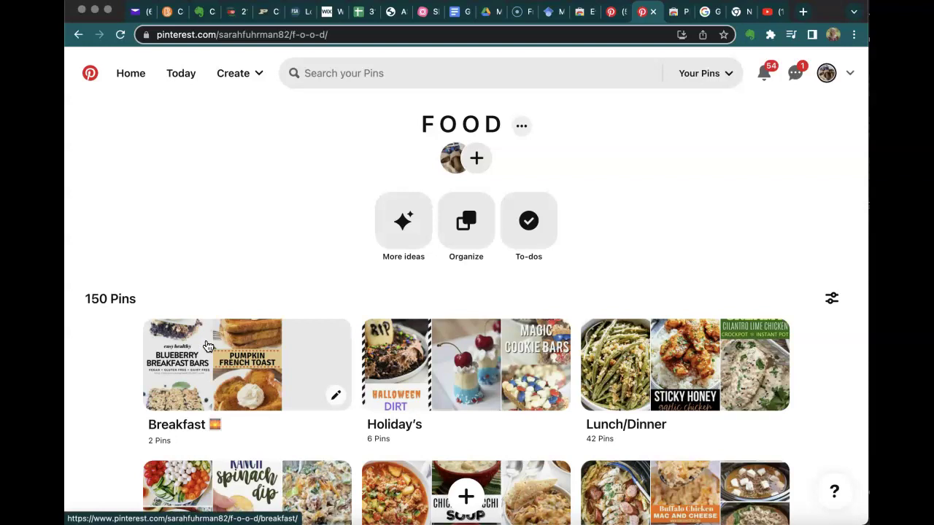
scroll(819, 387, "down", 5)
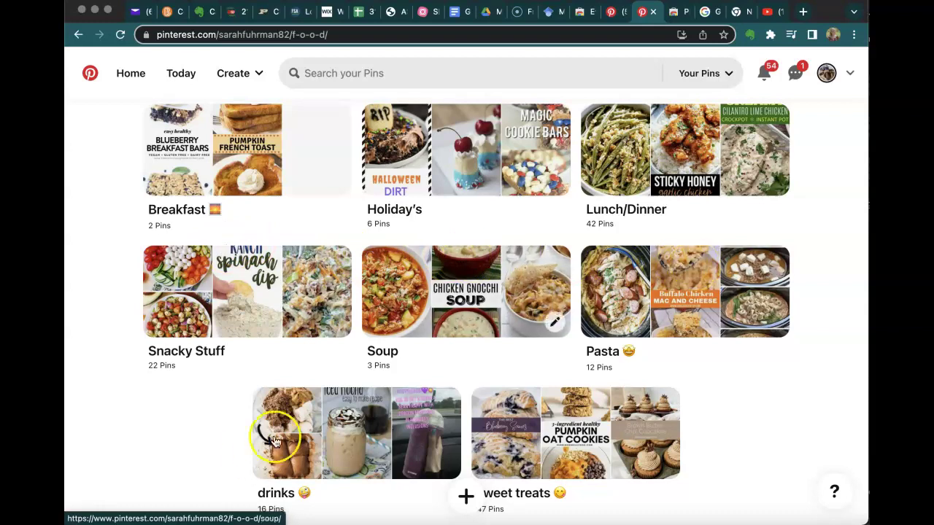
scroll(714, 449, "down", 1)
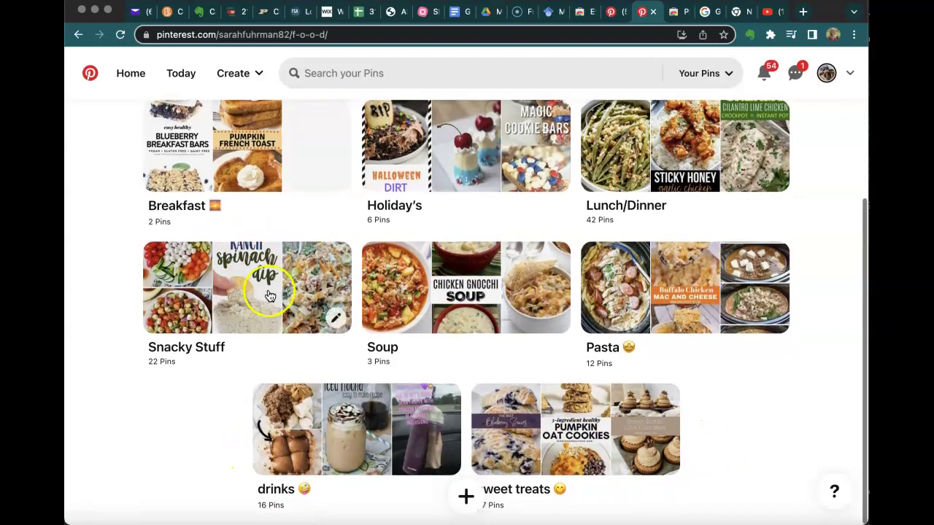
left_click(686, 152)
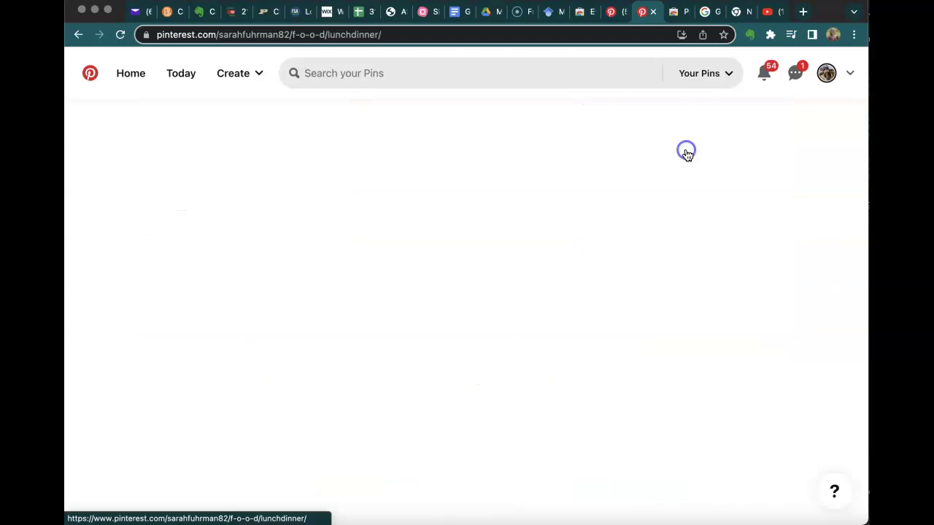
scroll(707, 408, "down", 5)
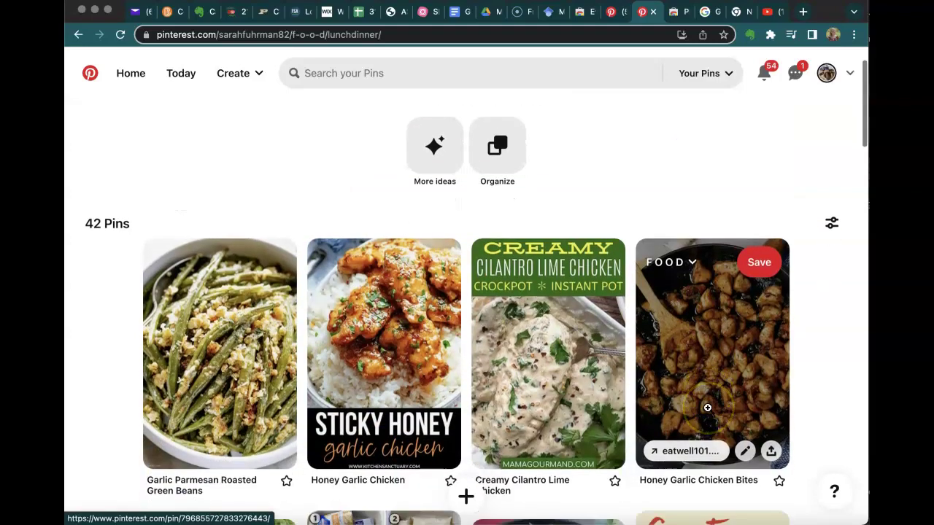
scroll(707, 408, "down", 9)
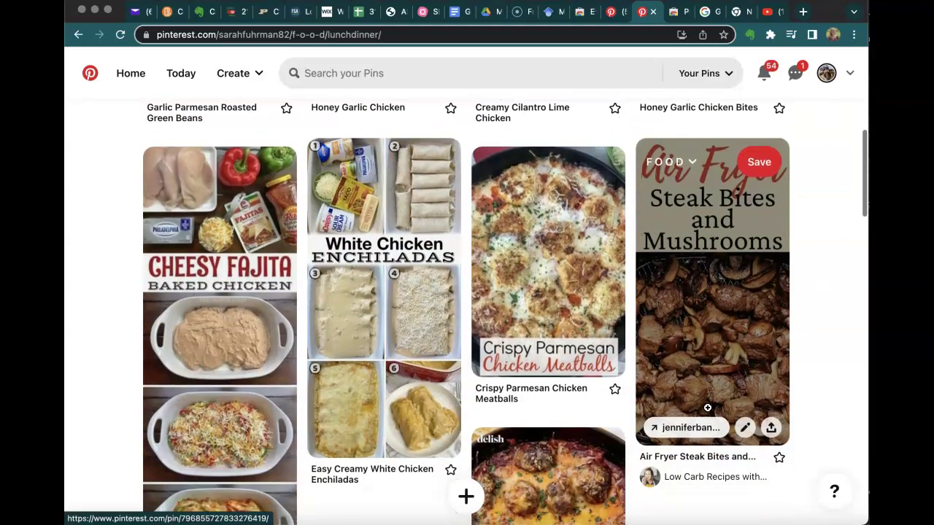
scroll(707, 408, "down", 6)
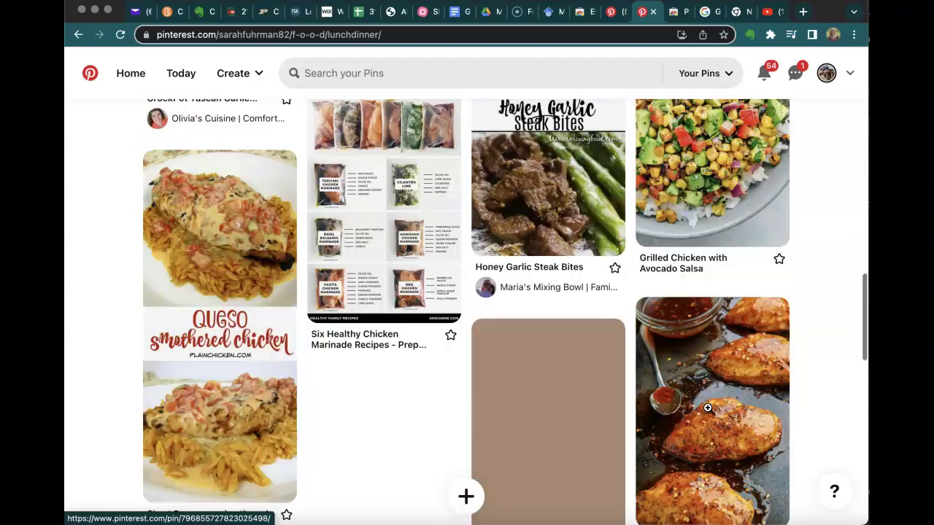
scroll(708, 409, "up", 20)
scroll(708, 408, "up", 2)
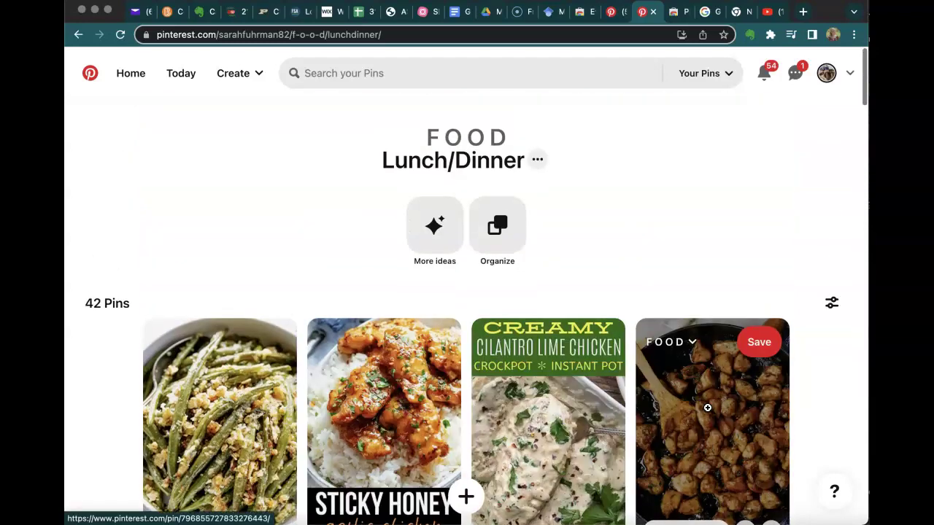
left_click(79, 35)
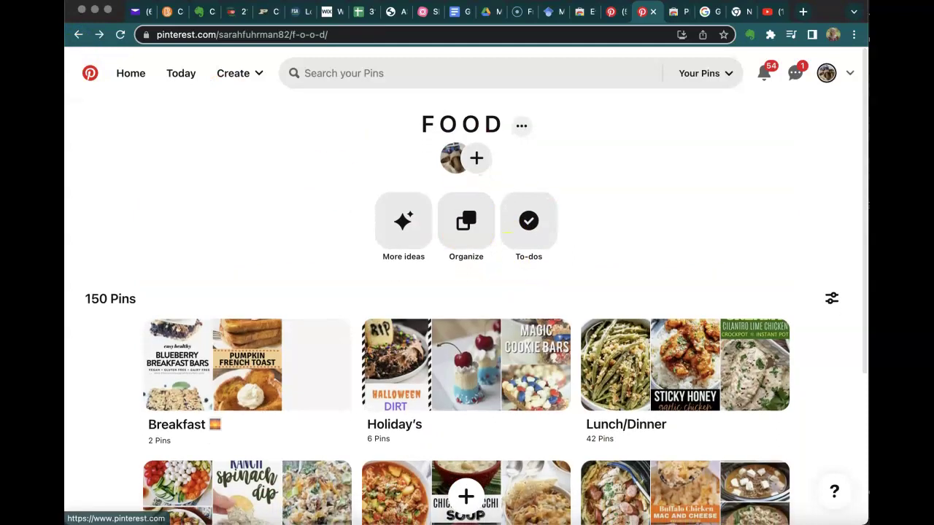
Leave the FOOD board and return to the Pinterest home feed.
left_click(78, 34)
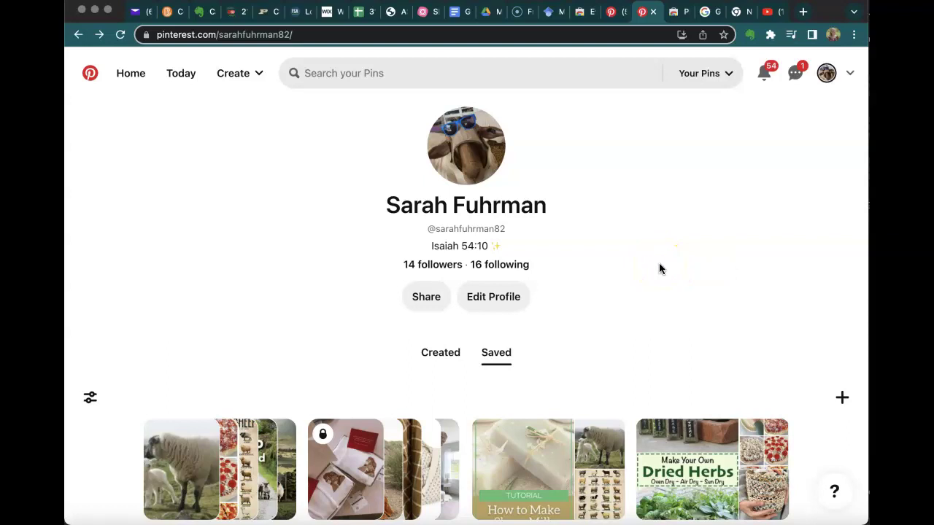
left_click(350, 75)
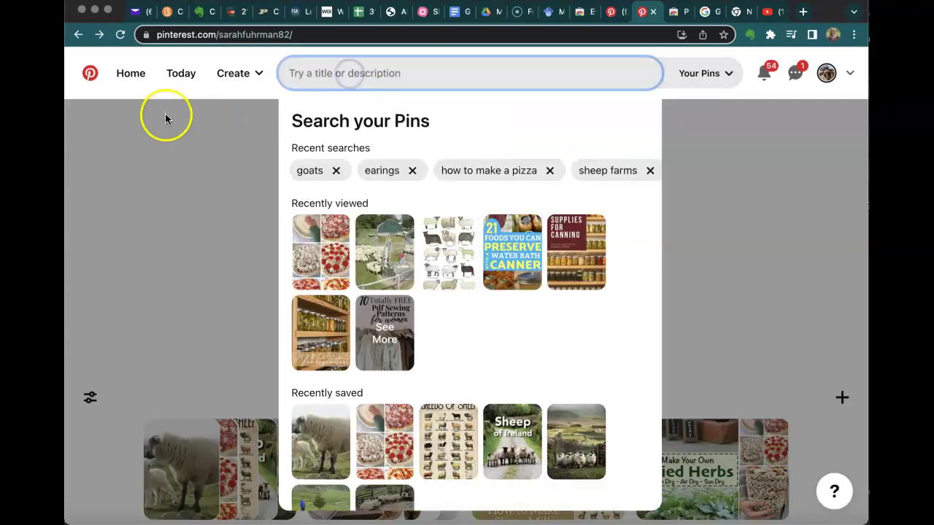
left_click(90, 74)
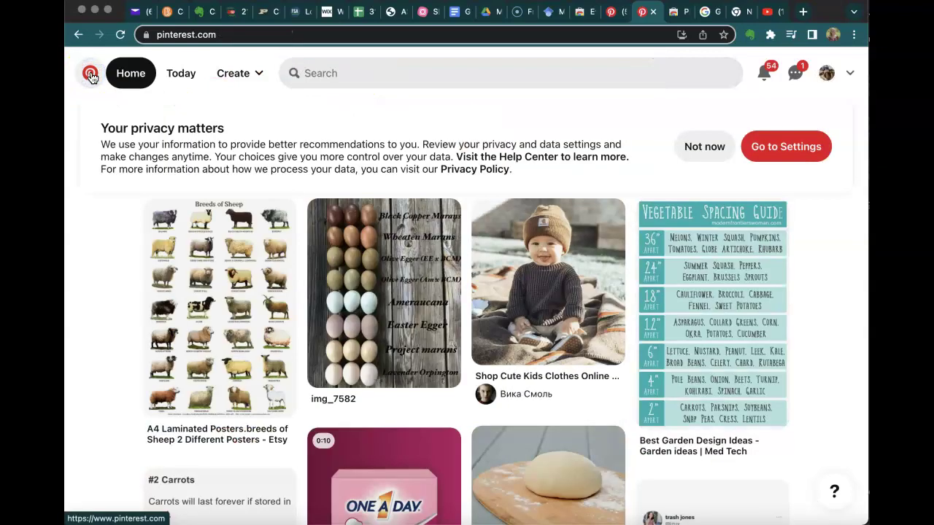
Search Pinterest for 'how to make lemonade' and glance over the results.
left_click(369, 73)
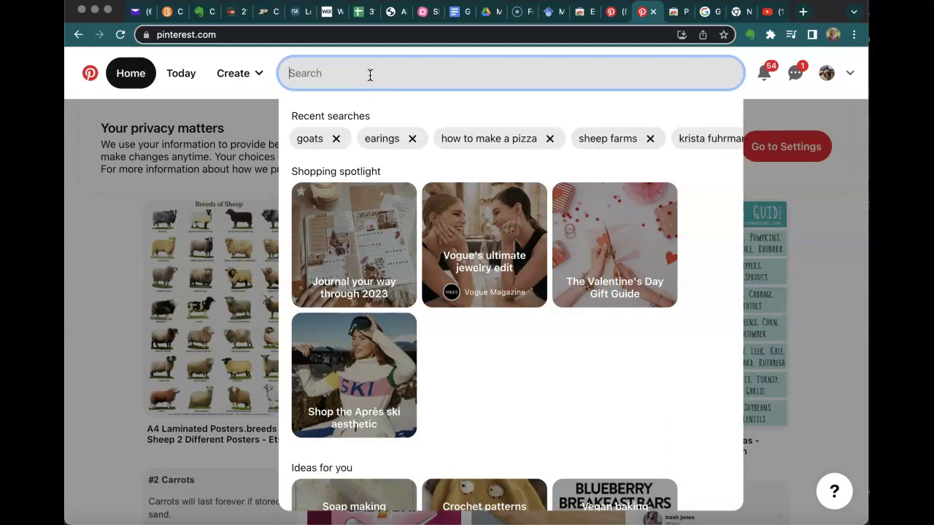
type("hwo to")
key("BackSpace")
key("BackSpace")
key("BackSpace")
key("BackSpace")
key("BackSpace")
key("BackSpace")
type("ow to")
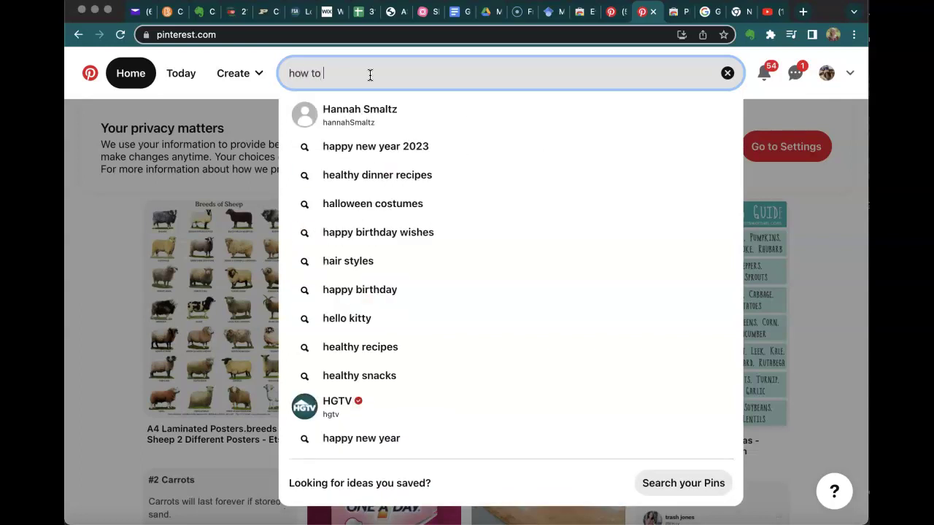
type(" make lemonade")
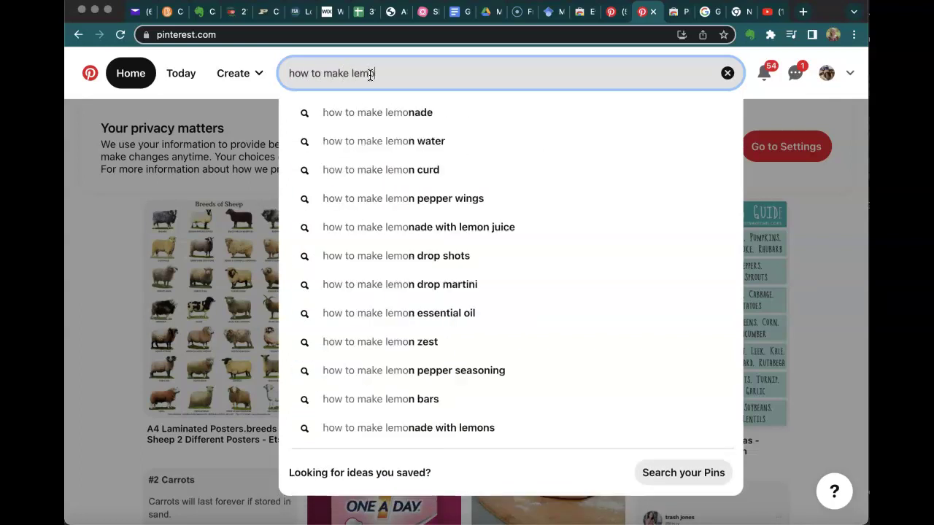
key("Return")
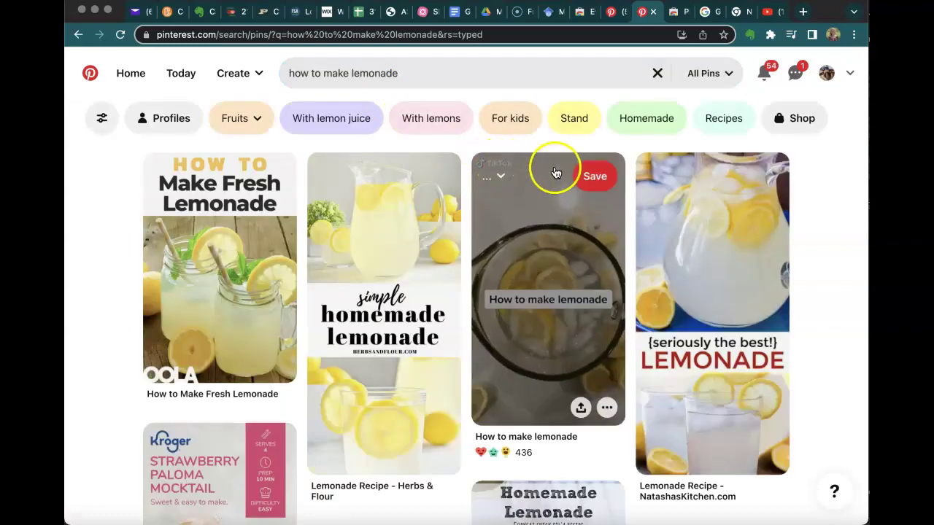
scroll(815, 261, "down", 5)
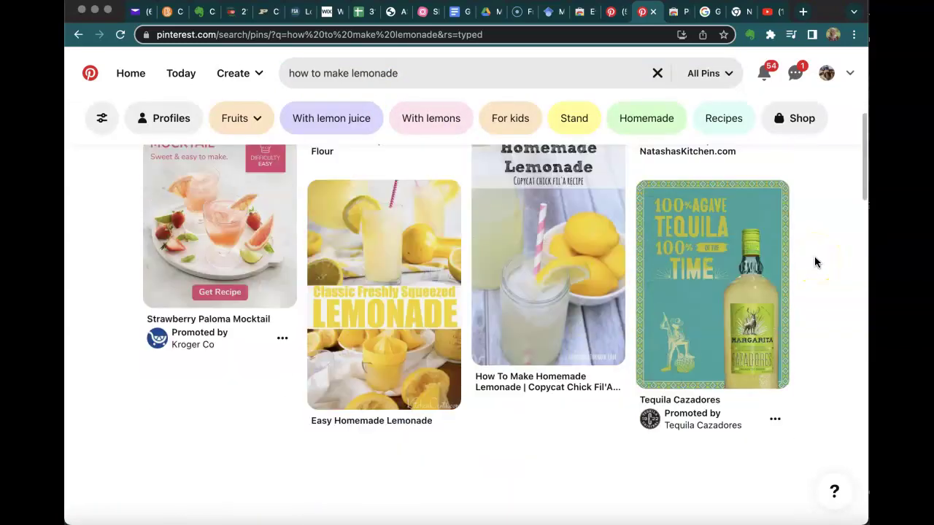
scroll(815, 261, "up", 4)
Save the Herbs & Flour lemonade recipe pin into the FOOD board's drinks section.
left_click(413, 221)
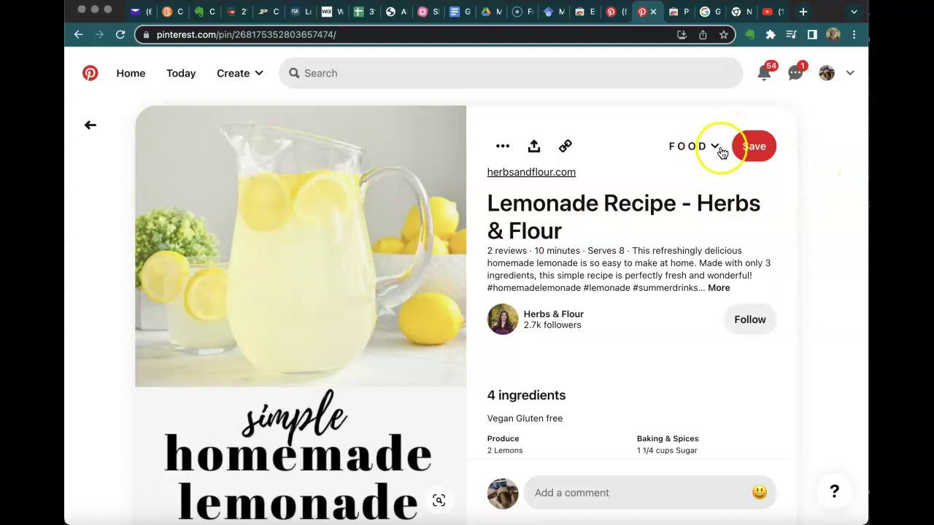
left_click(718, 149)
scroll(711, 358, "down", 8)
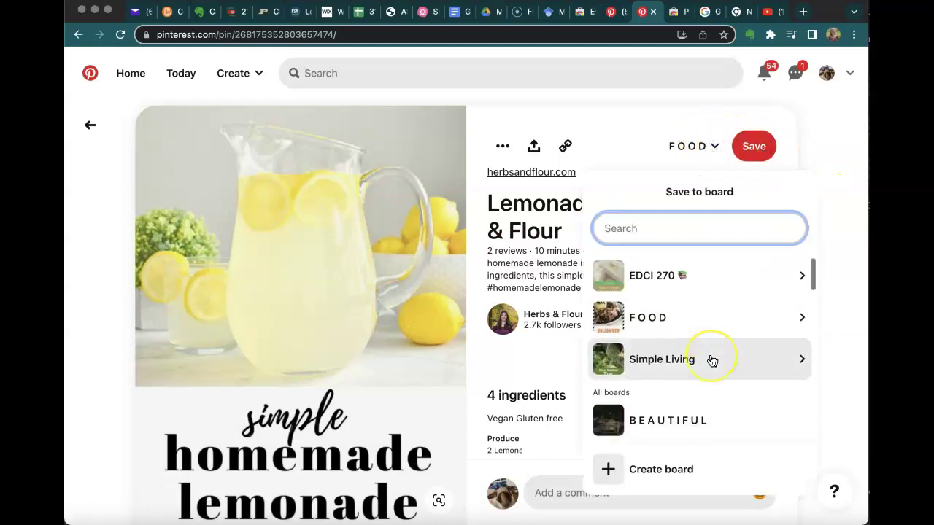
scroll(709, 361, "down", 3)
scroll(709, 361, "up", 10)
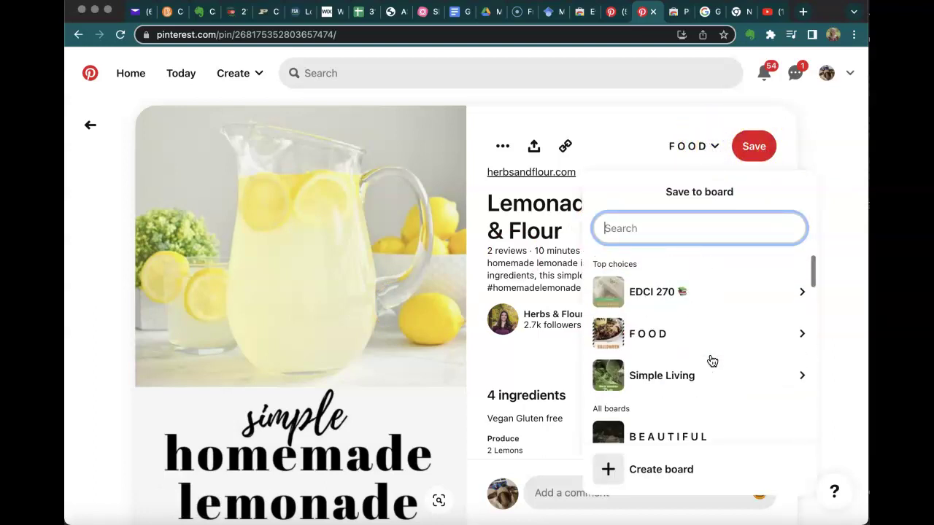
left_click(666, 343)
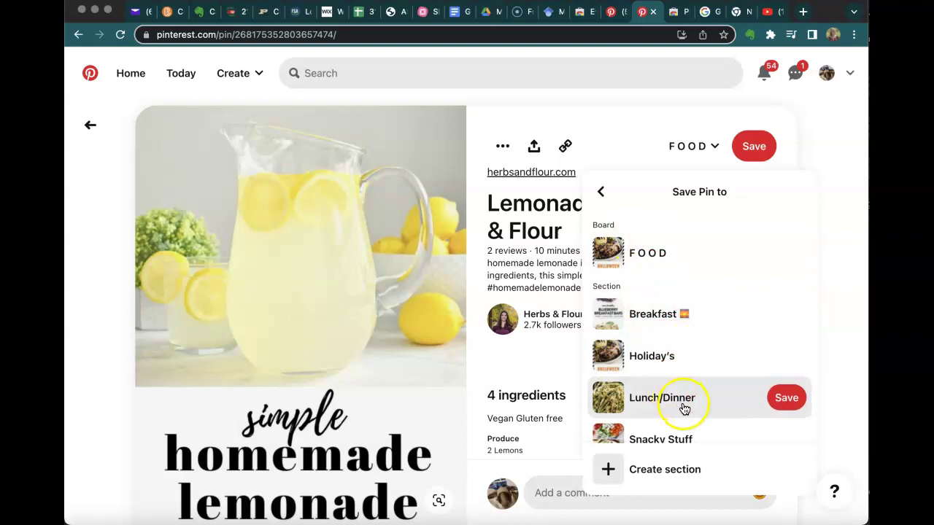
scroll(685, 408, "down", 5)
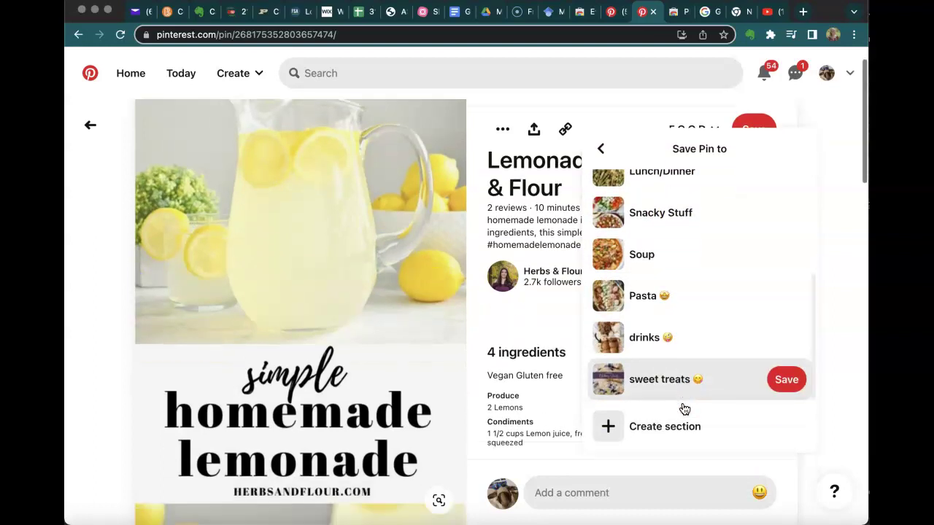
left_click(666, 339)
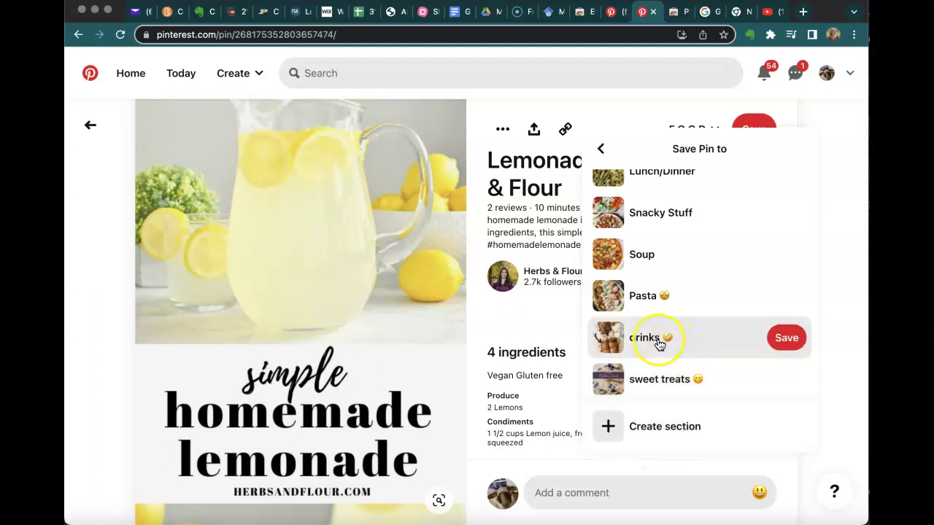
left_click(786, 338)
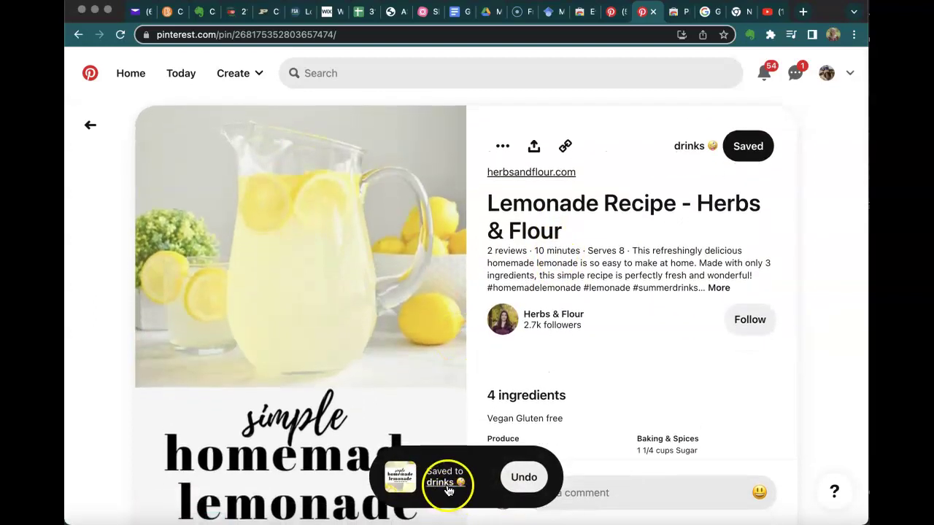
Check that the lemonade pin tops the 17-Pin drinks section, then return home.
left_click(442, 483)
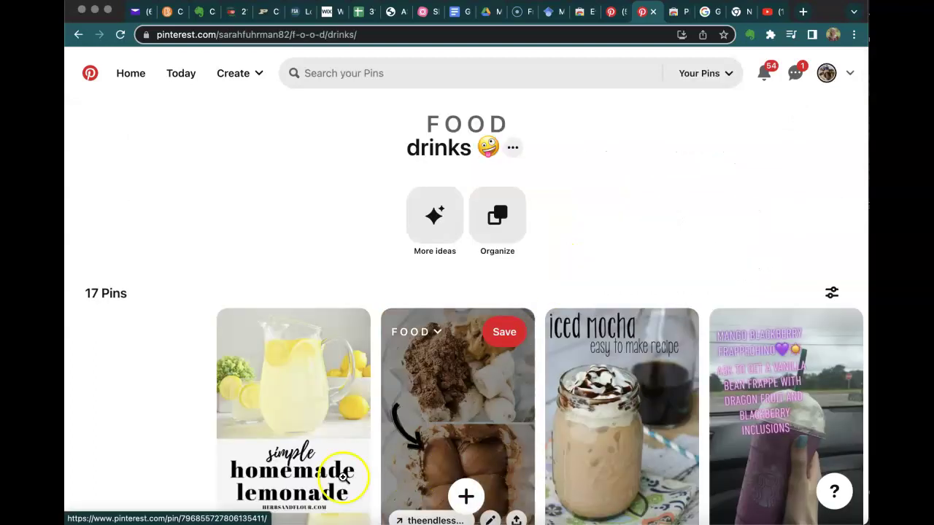
scroll(617, 444, "down", 3)
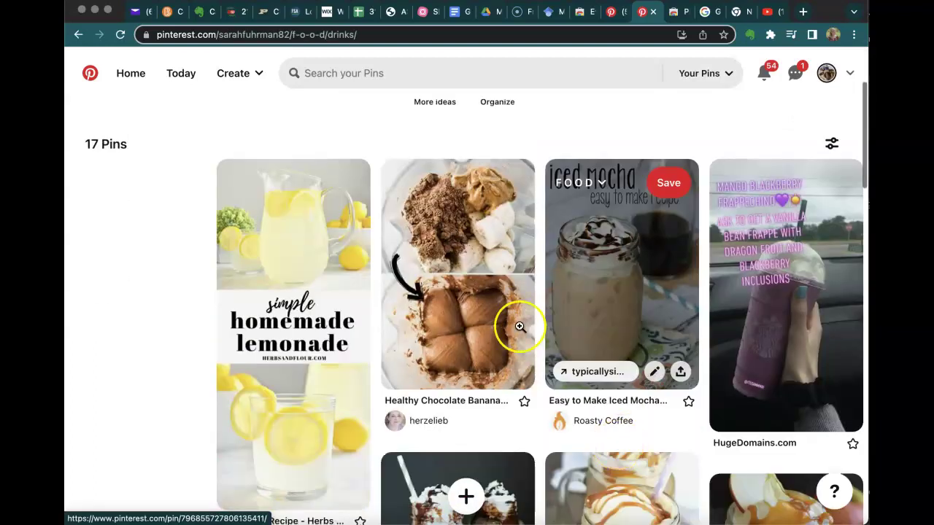
scroll(214, 158, "up", 3)
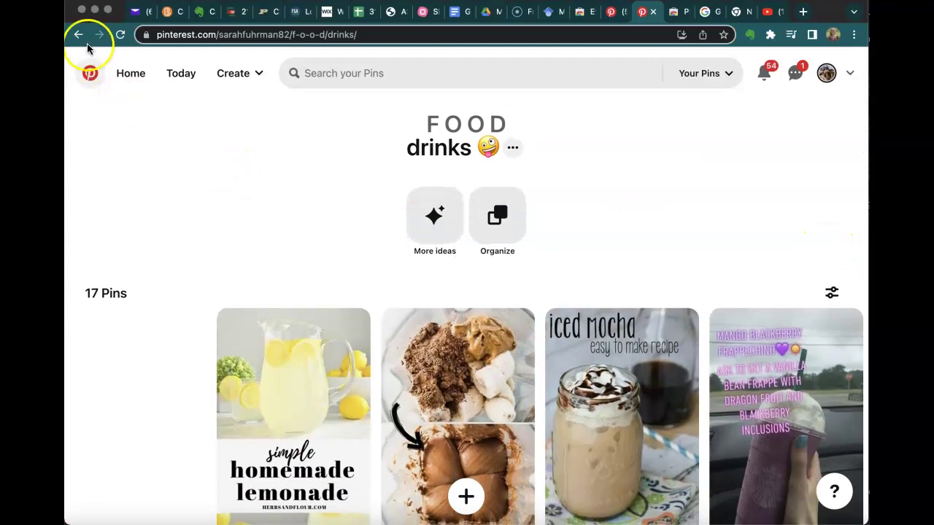
left_click(90, 73)
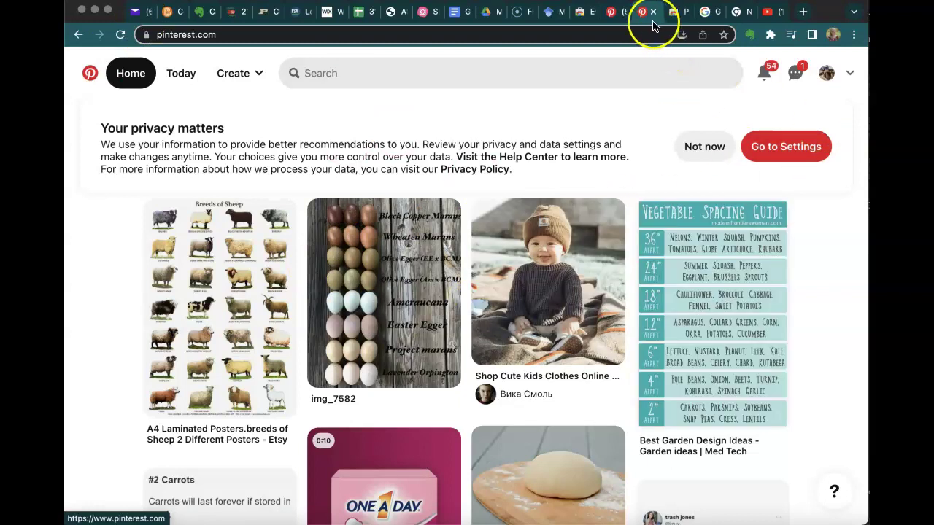
View the Pinterest Save Button store listing, then switch to the Google tab.
left_click(676, 16)
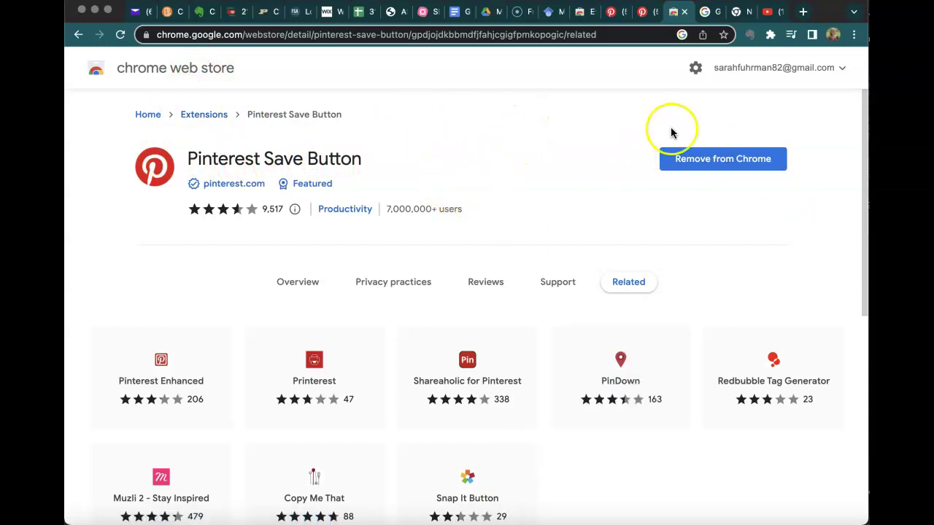
left_click(708, 12)
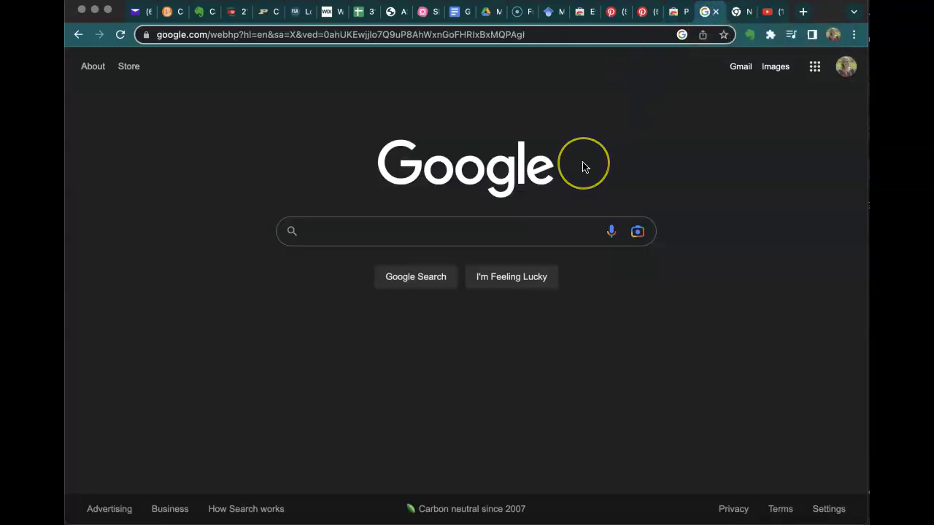
Search Google for 'sheep production in ireland' and scroll the results.
type("sheep")
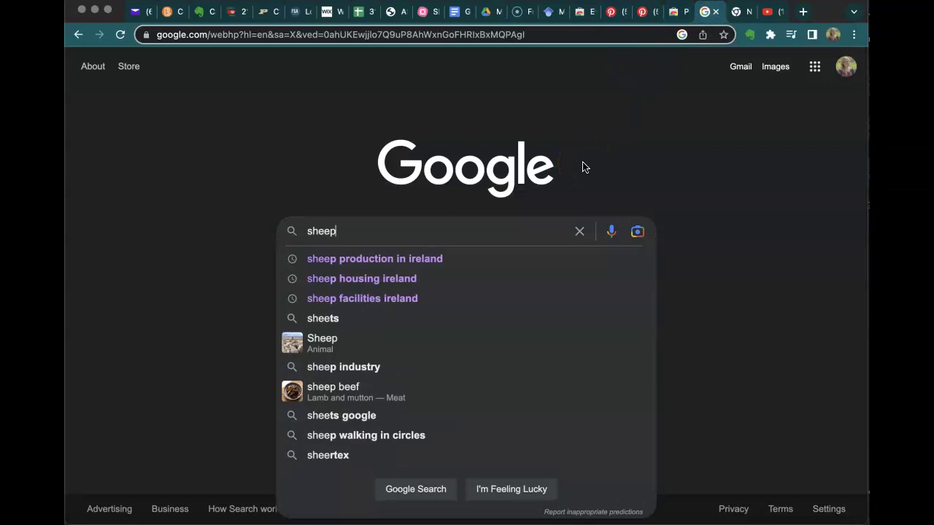
type(" produ")
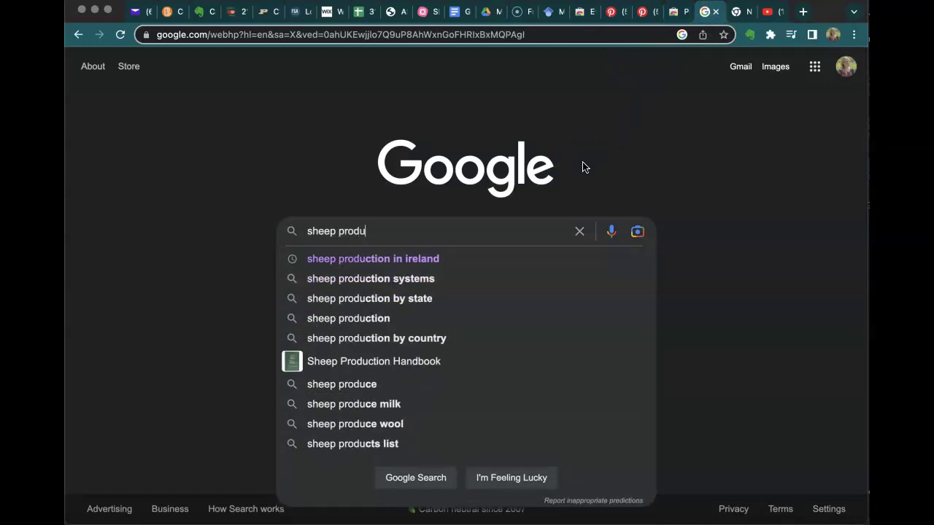
type("ction in ireland")
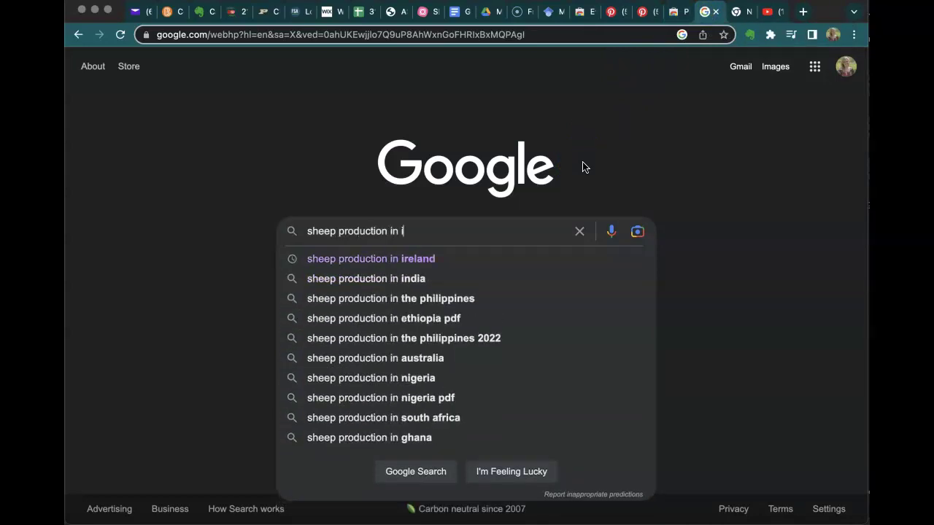
key("Return")
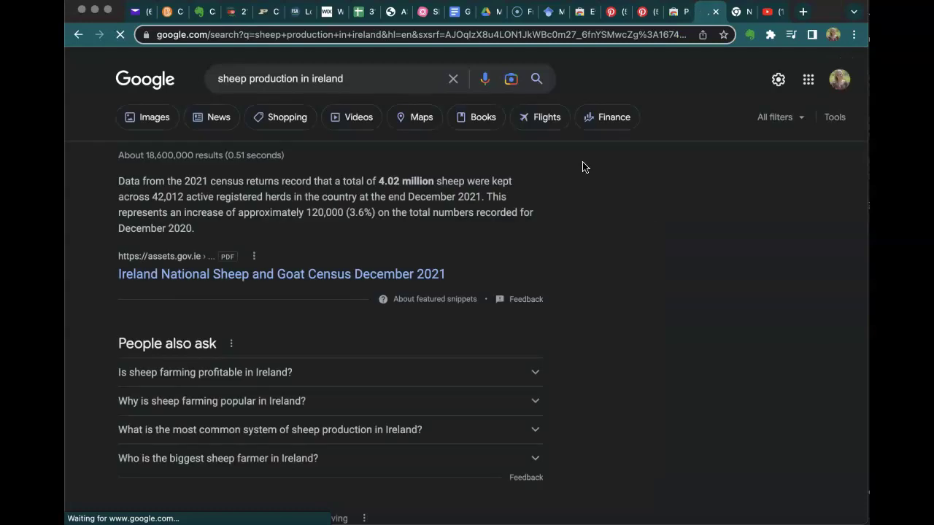
scroll(659, 422, "down", 4)
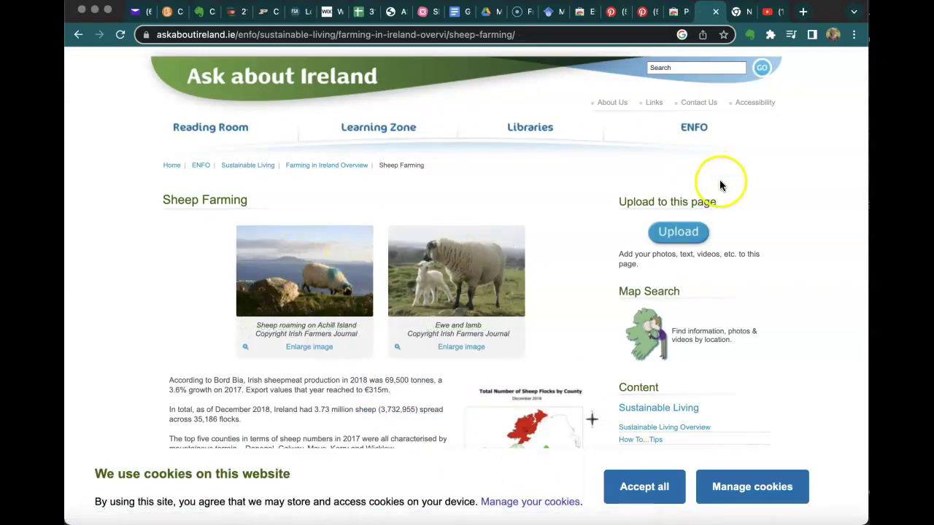
Launch the Pinterest Save Button extension and pick the black sheepdog-and-flock photo.
left_click(770, 36)
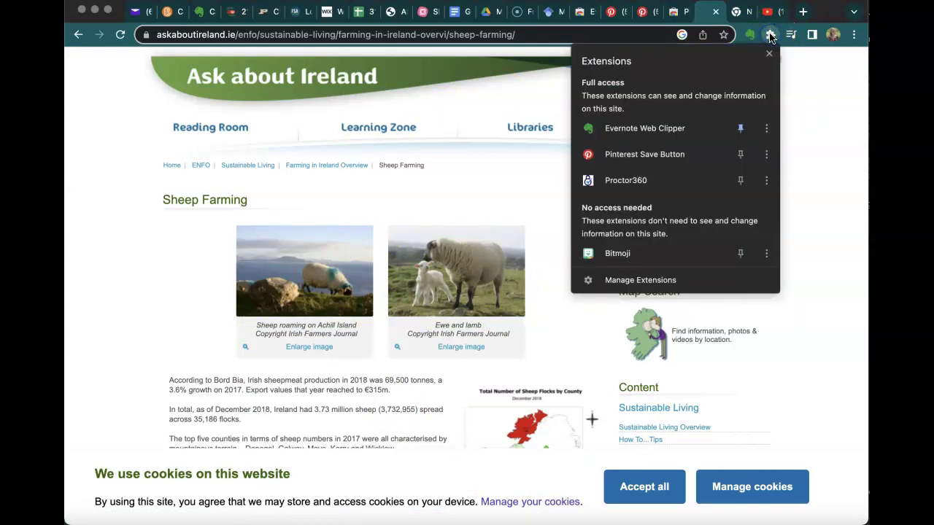
left_click(656, 161)
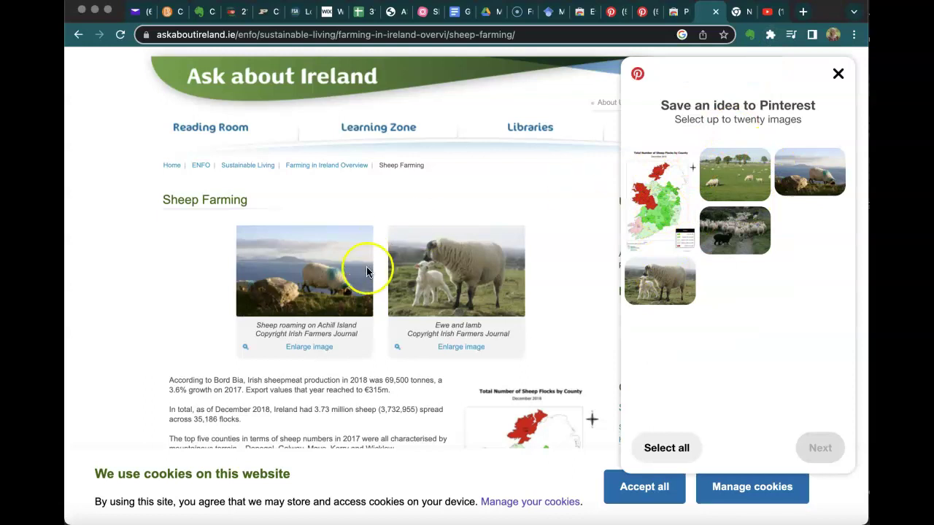
scroll(370, 319, "down", 2)
scroll(479, 288, "up", 2)
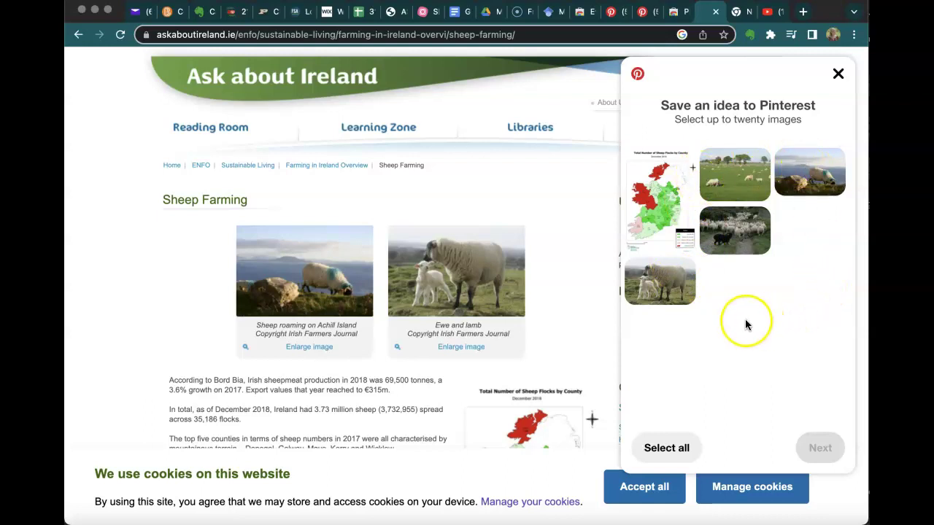
left_click(734, 234)
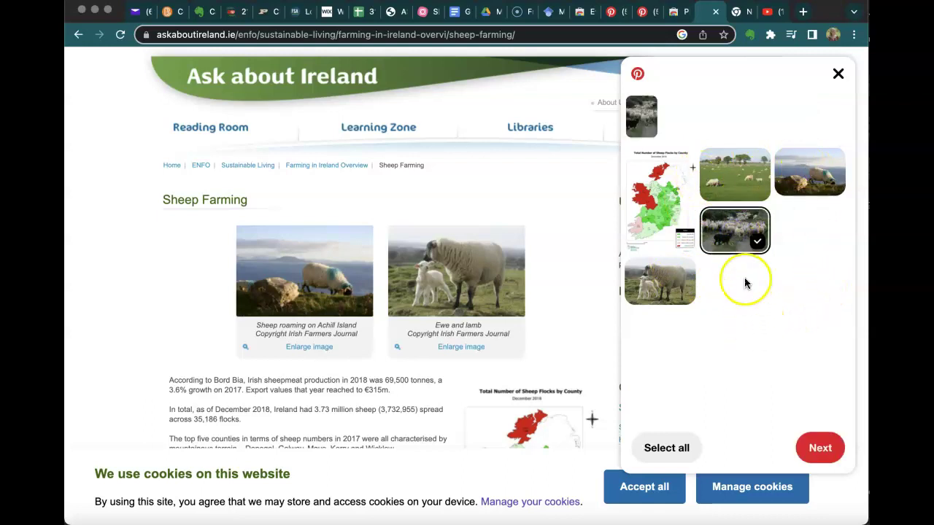
left_click(818, 452)
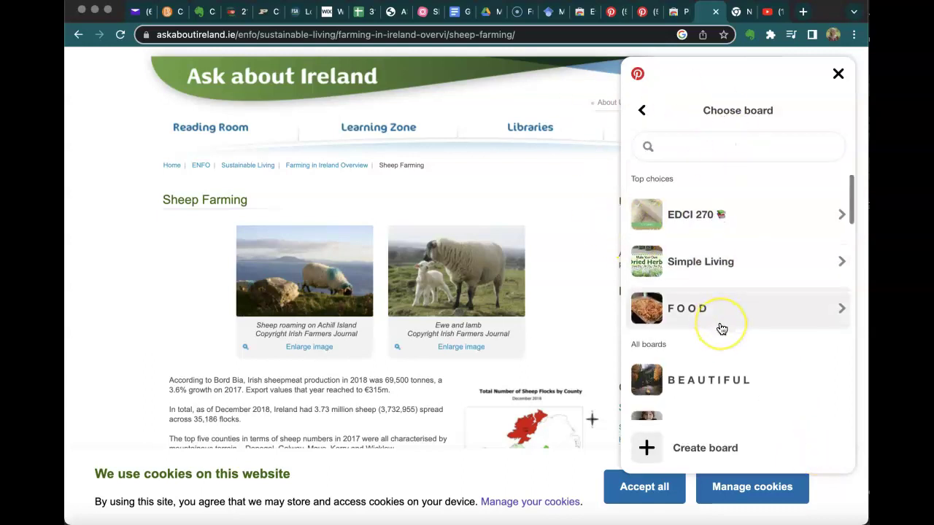
Choose the EDCI 270 board as the photo's destination.
left_click(735, 233)
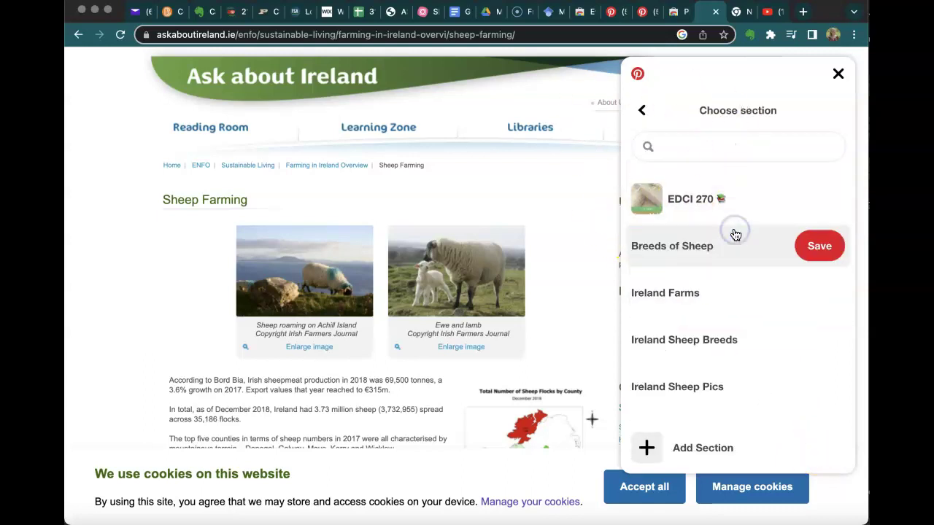
scroll(700, 338, "down", 1)
scroll(701, 339, "down", 1)
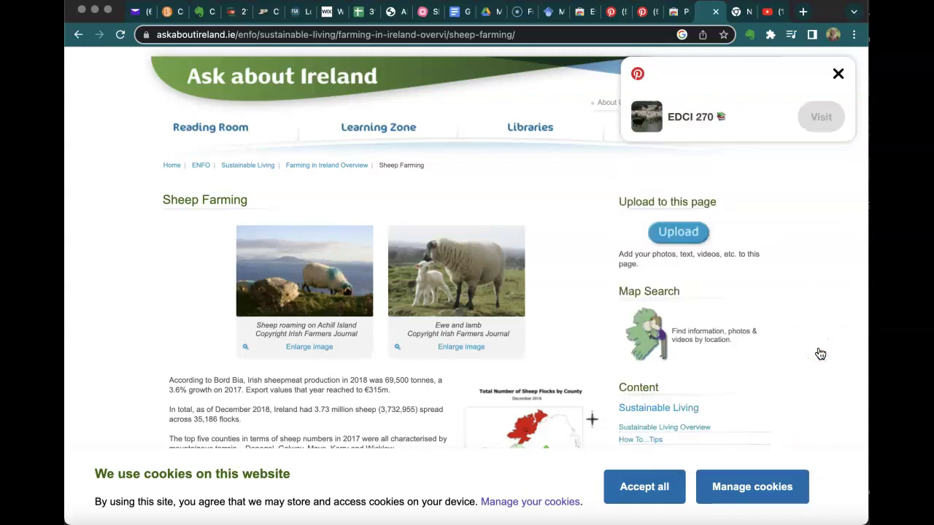
Open the newly saved Sheep Farming pin on Pinterest.
left_click(821, 118)
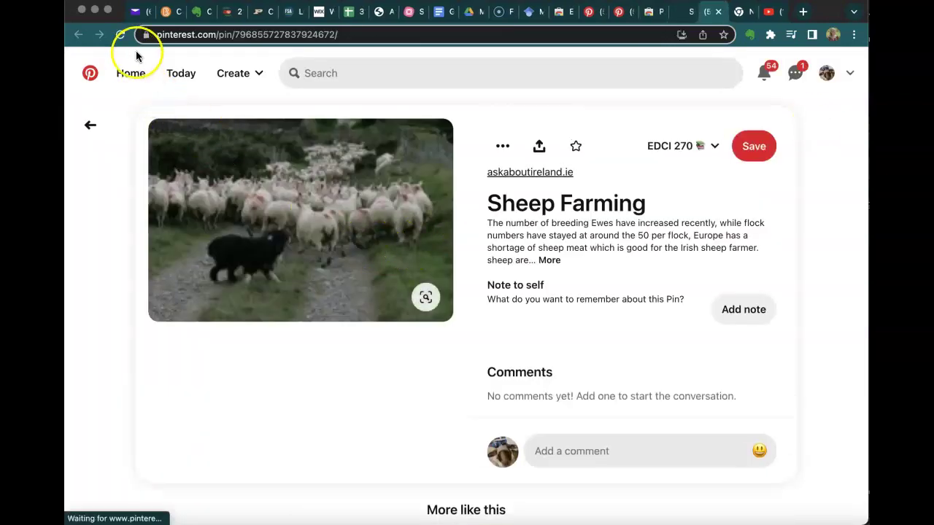
scroll(407, 310, "down", 5)
scroll(409, 312, "up", 5)
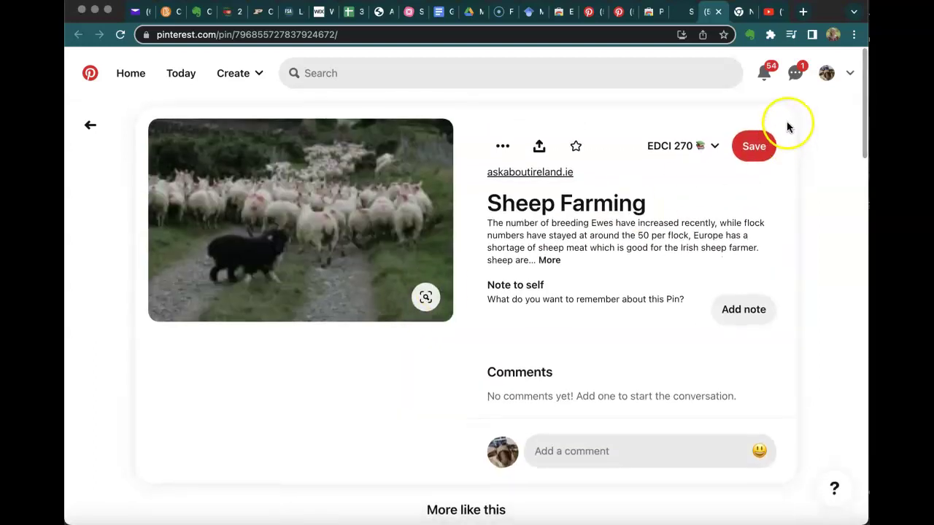
Verify the sheepdog photo in EDCI 270's Ireland Sheep Pics section, then back out to saved boards.
left_click(827, 73)
scroll(674, 274, "down", 3)
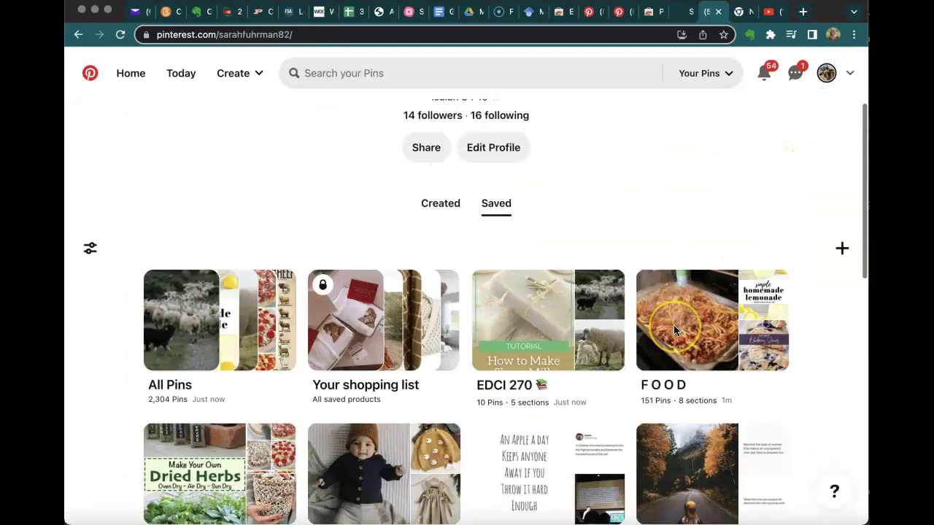
left_click(538, 262)
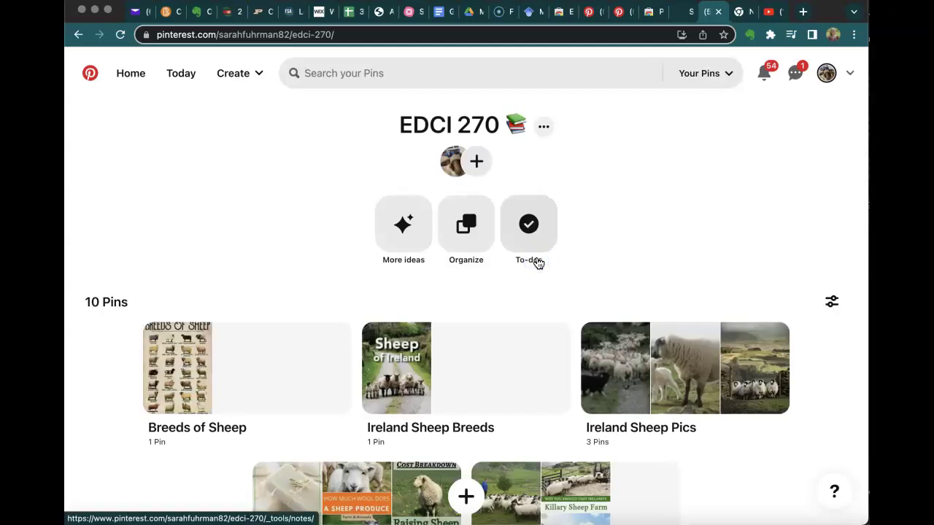
scroll(584, 328, "down", 2)
left_click(625, 296)
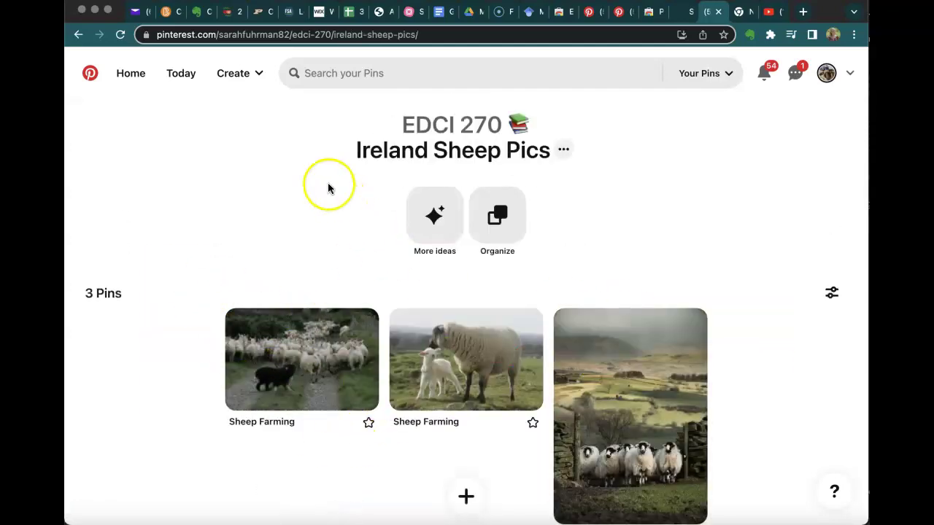
left_click(80, 35)
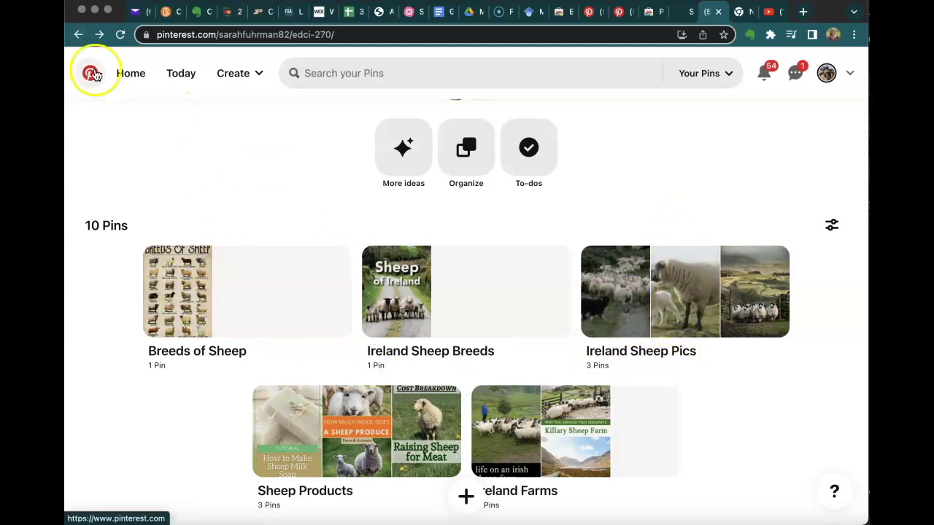
left_click(80, 36)
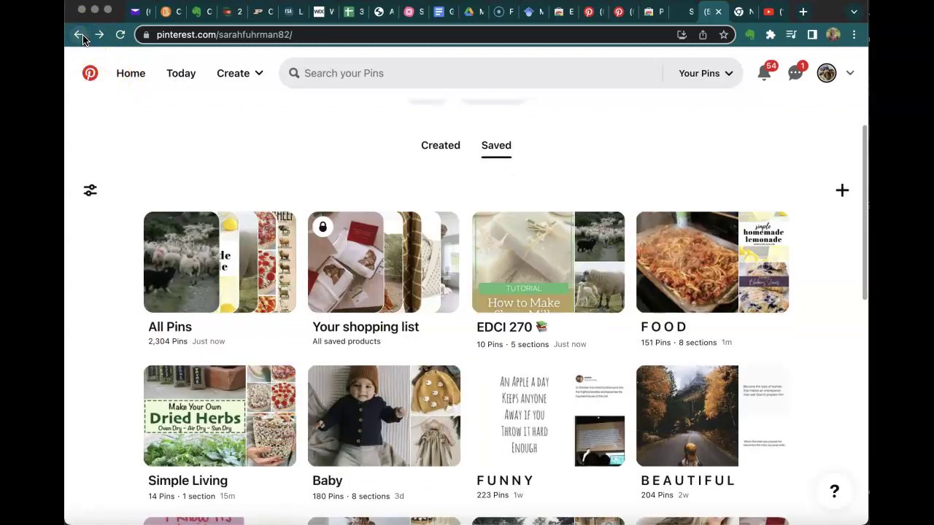
From the home feed, search for the user by name and open their profile.
left_click(91, 72)
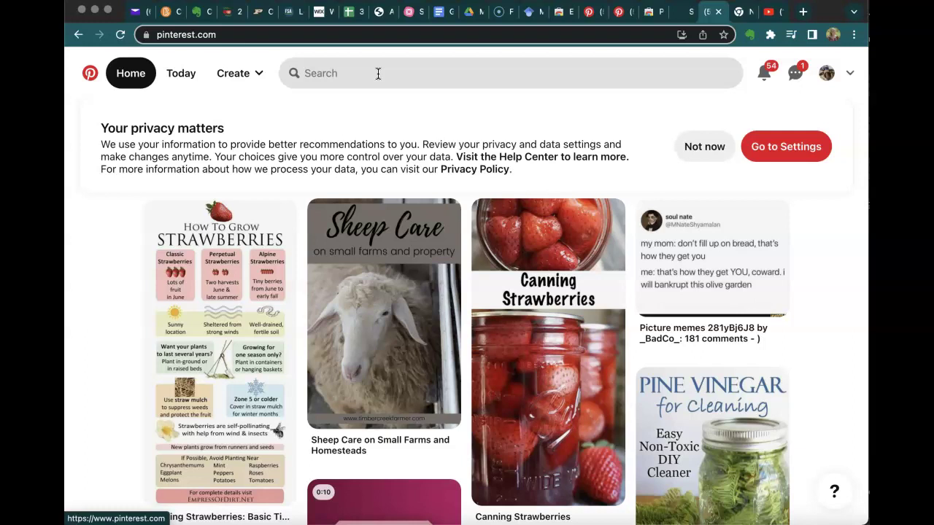
left_click(371, 81)
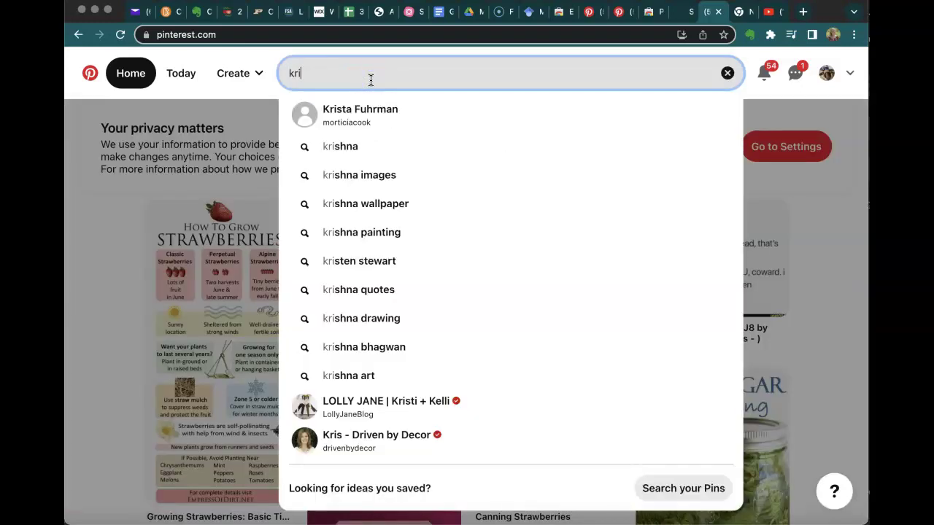
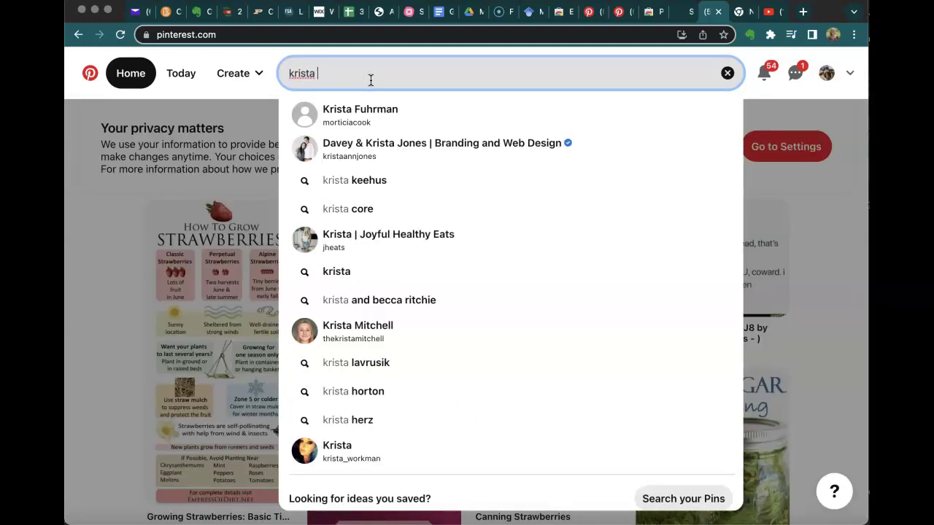
left_click(351, 112)
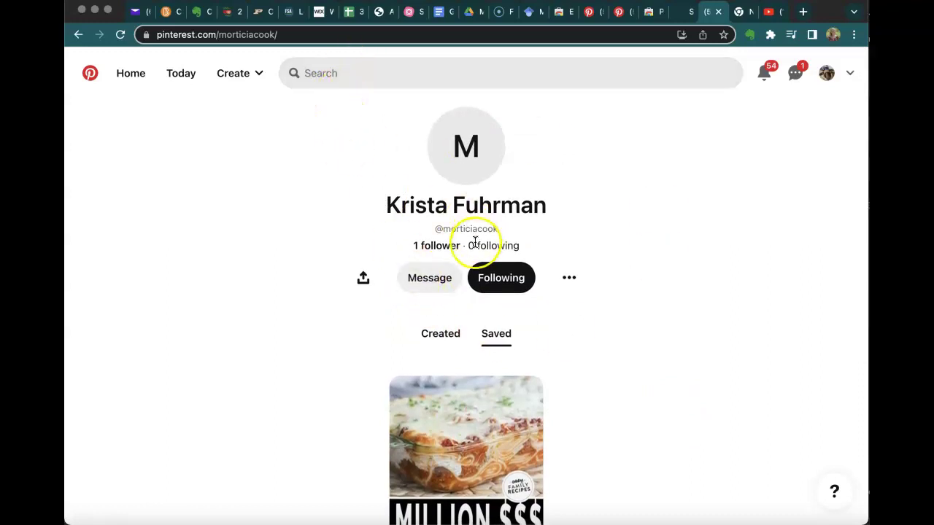
Follow the user's account and return to the home feed.
left_click(519, 282)
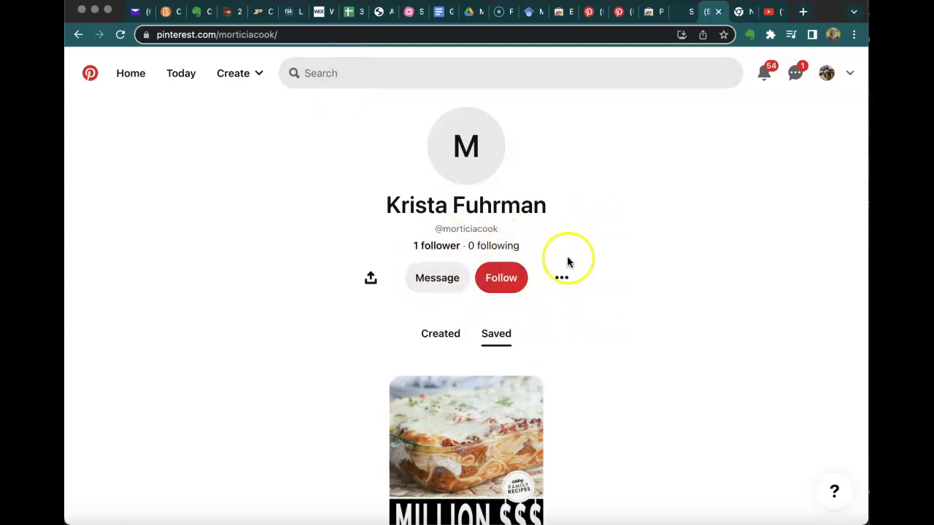
left_click(515, 286)
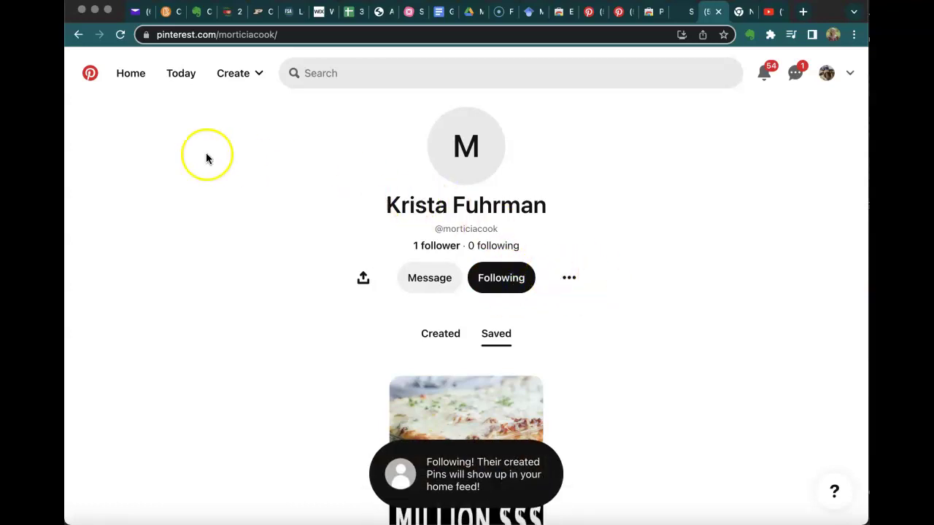
left_click(78, 35)
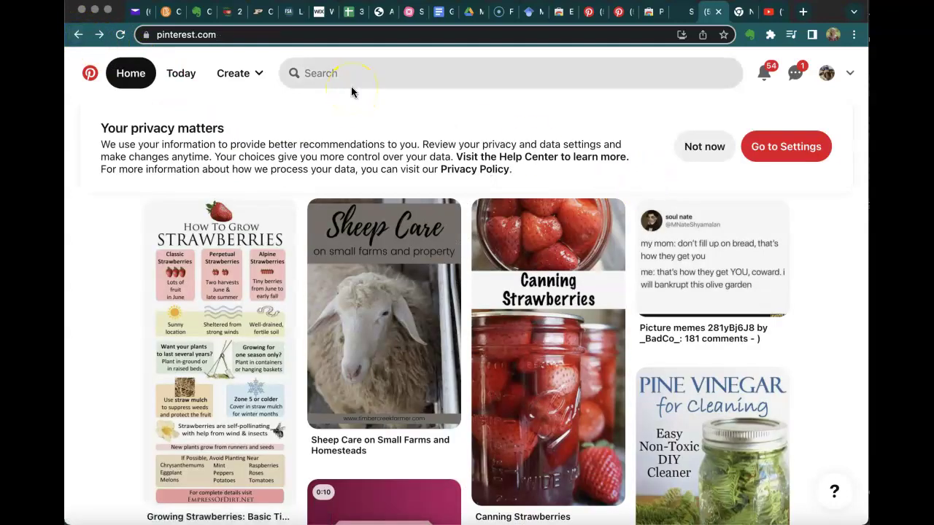
Return to the Pinterest home feed, opening and closing the Create menu.
scroll(437, 167, "down", 1)
scroll(438, 166, "up", 1)
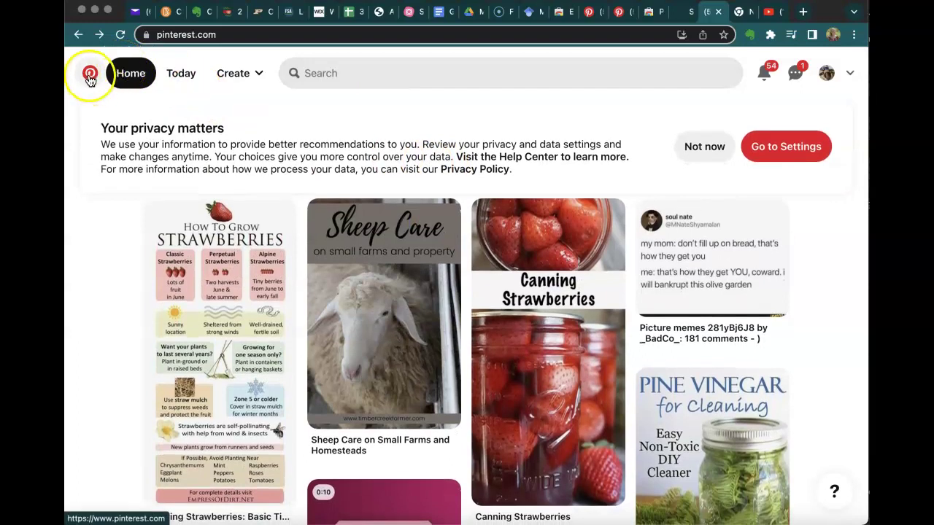
left_click(90, 75)
left_click(240, 76)
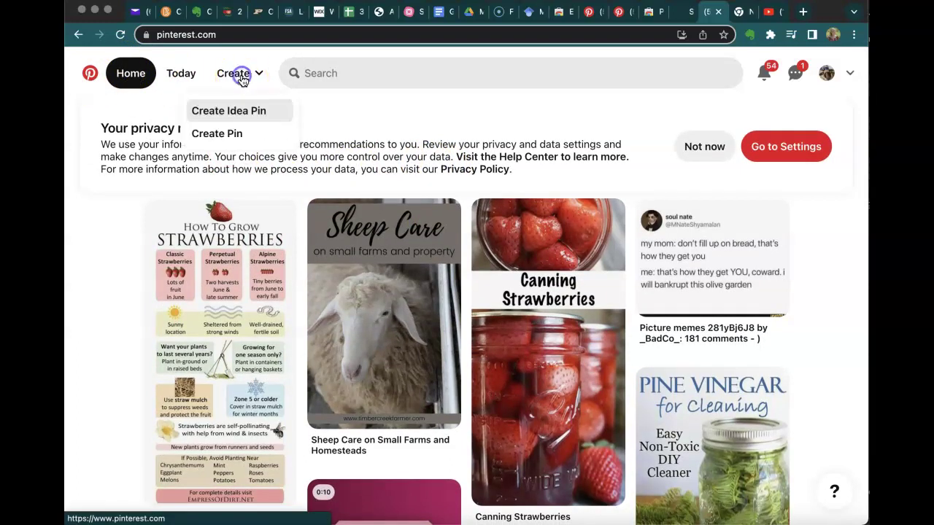
left_click(233, 73)
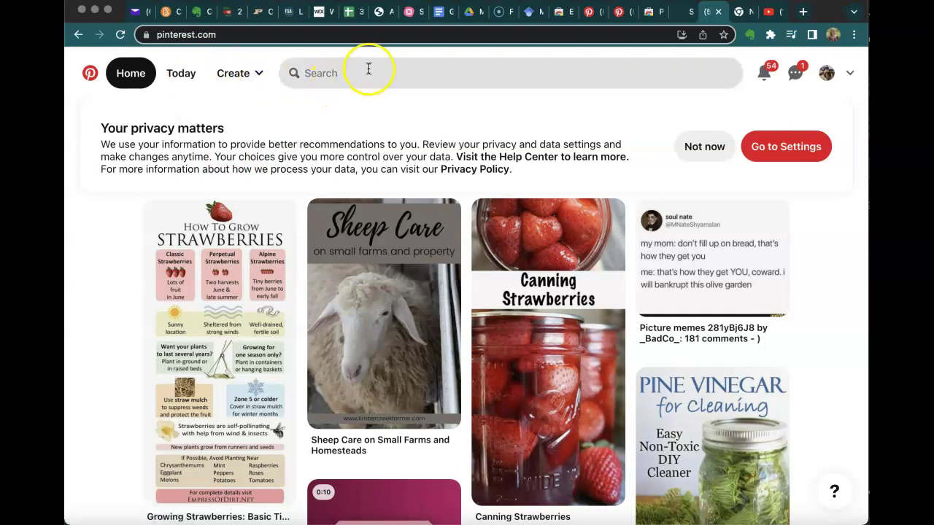
Search Pinterest for 'goat' and browse the results.
left_click(367, 73)
type("go")
key("BackSpace")
key("BackSpace")
type("goat")
key("Return")
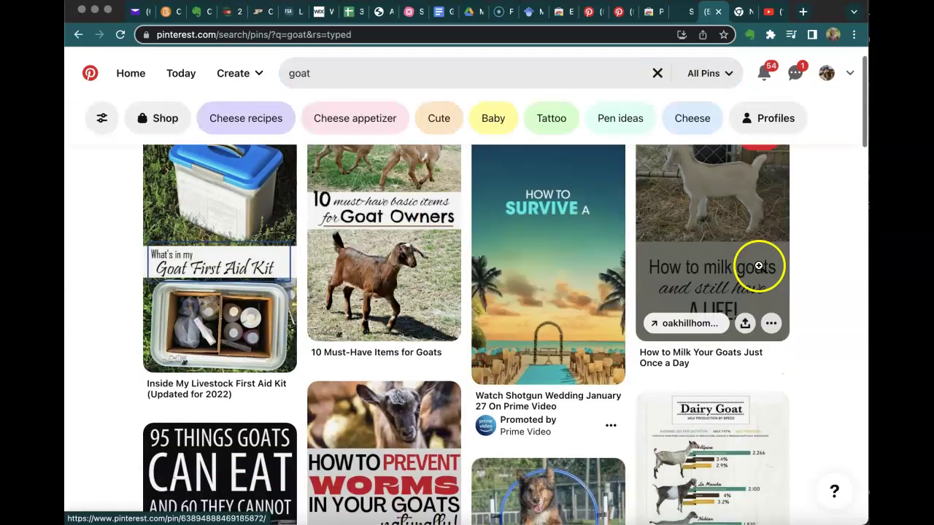
scroll(809, 334, "down", 3)
scroll(809, 334, "up", 4)
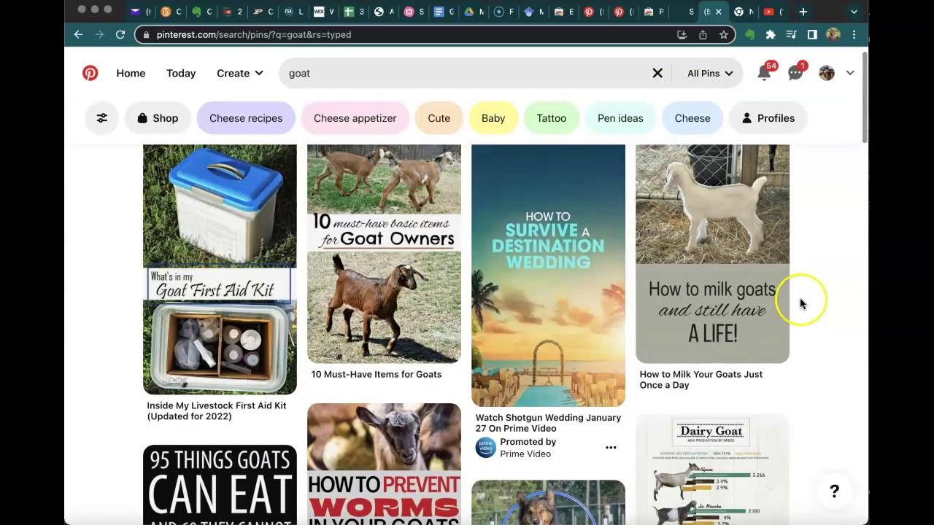
scroll(799, 298, "up", 1)
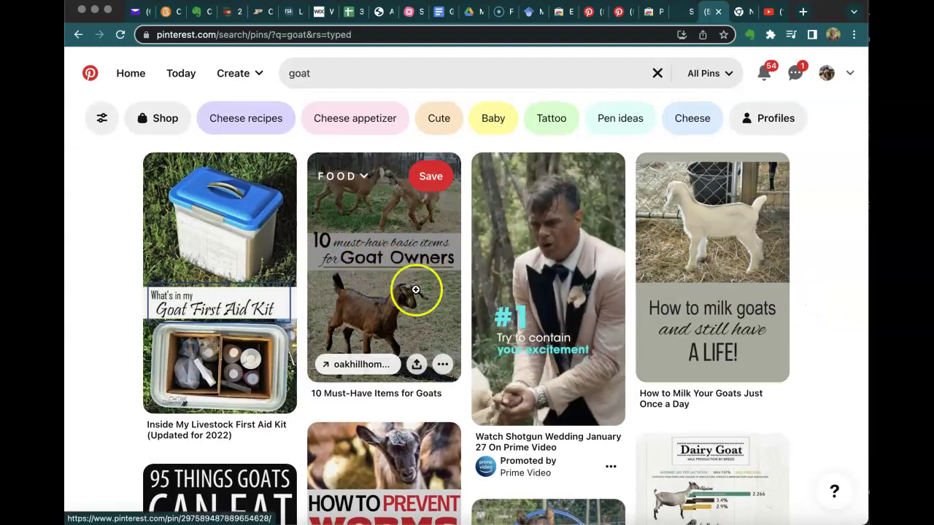
Save the goat-items pin to a new public board 'What Ever Floats Your Goat!', then view your profile's boards.
left_click(362, 177)
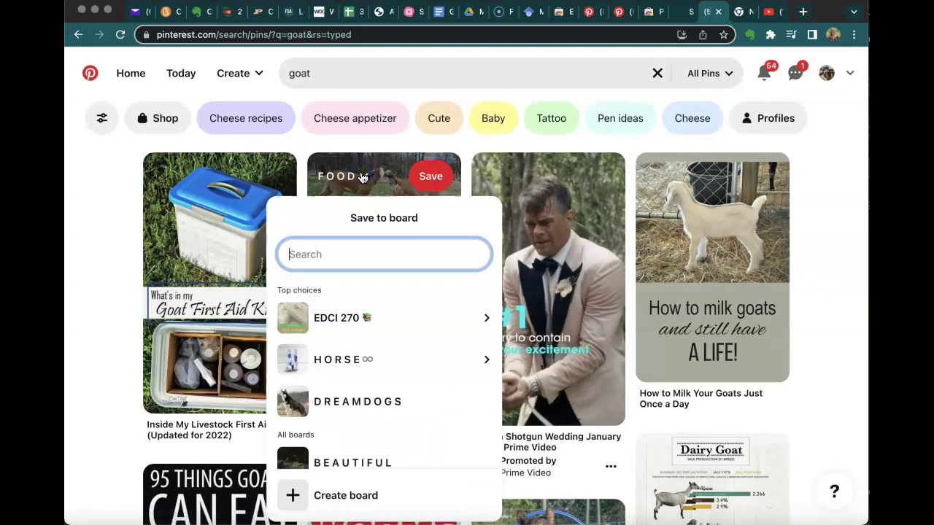
left_click(326, 494)
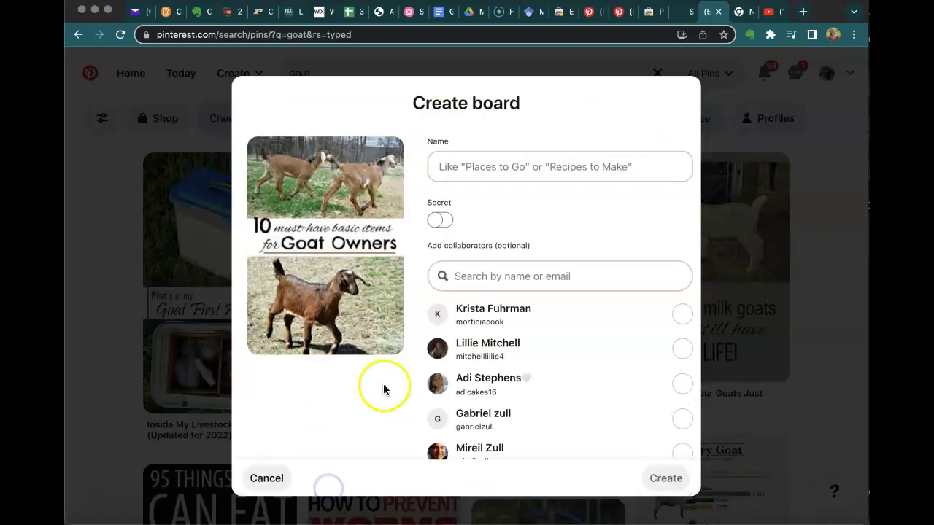
left_click(485, 163)
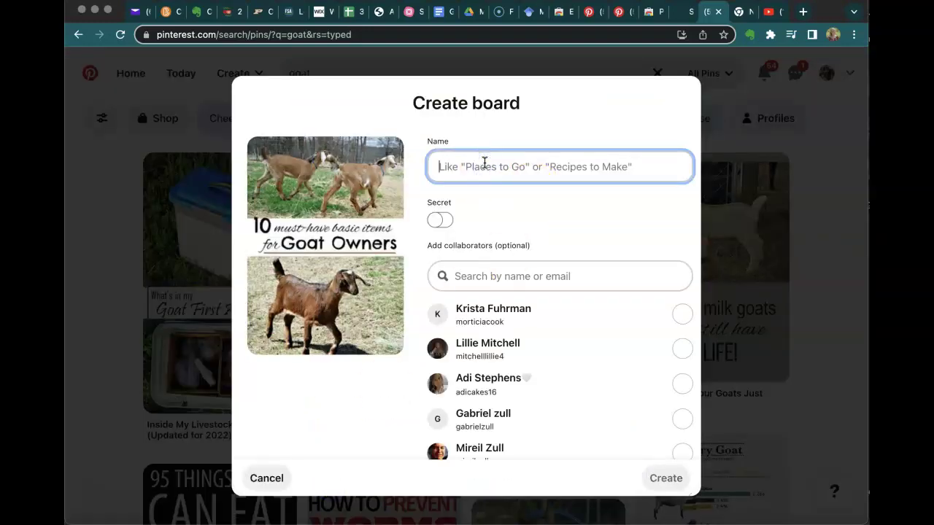
type("What Ever Floats Your Goat!")
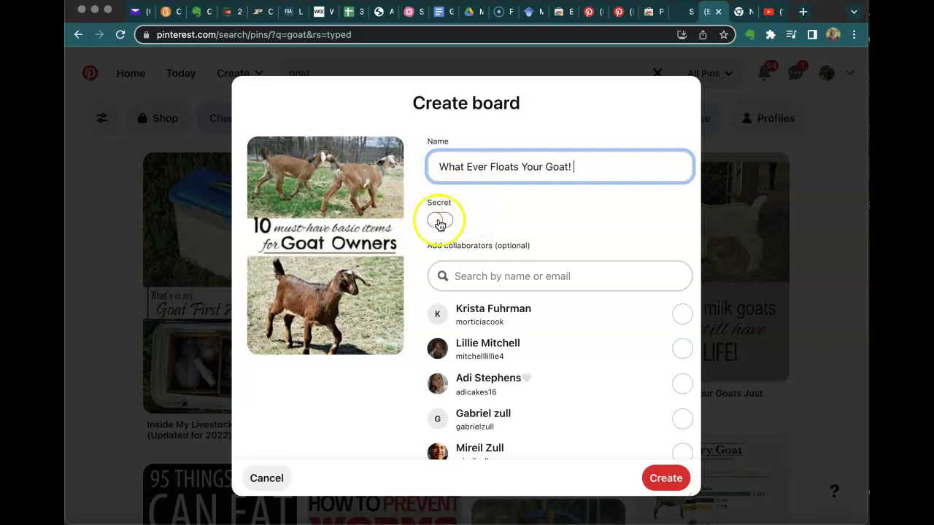
left_click(440, 226)
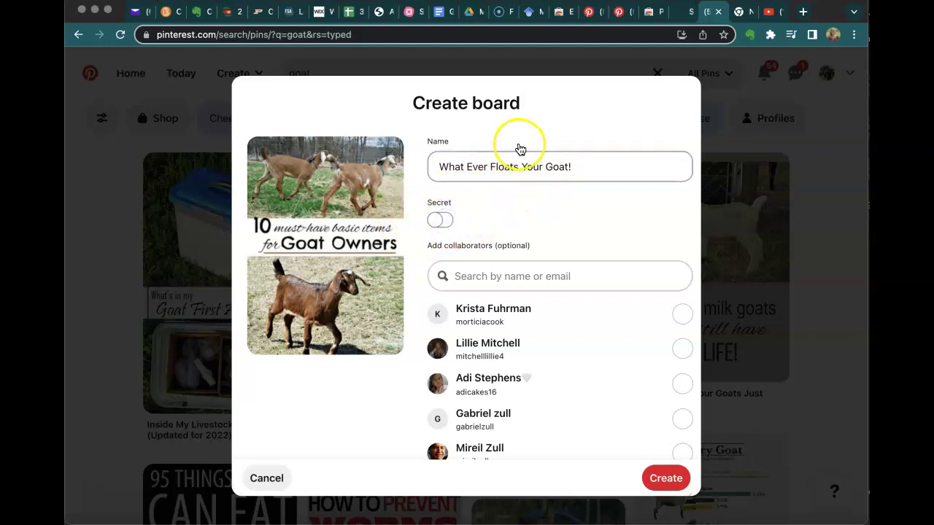
left_click(661, 480)
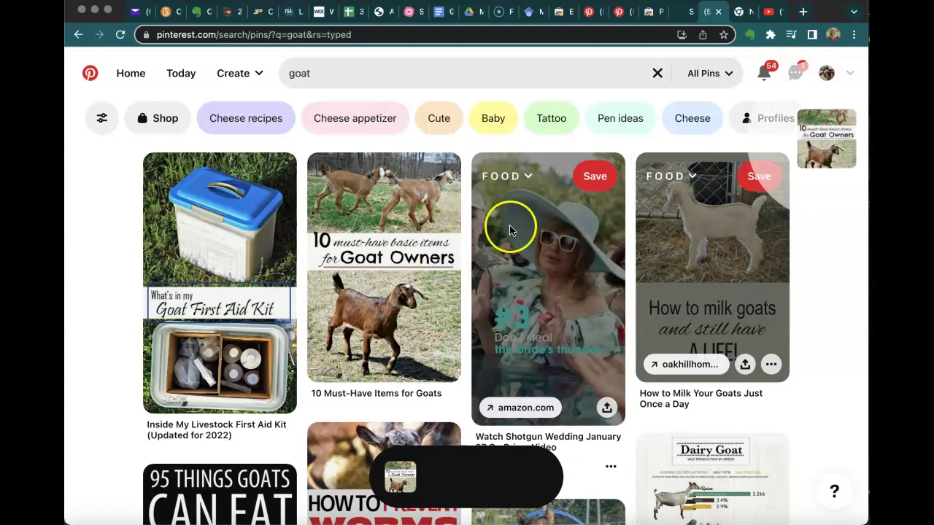
left_click(820, 83)
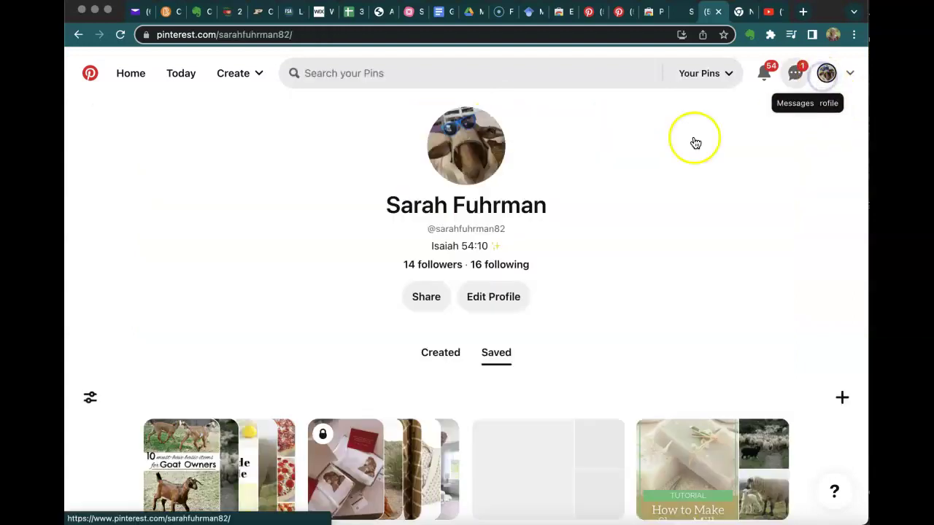
scroll(569, 448, "down", 1)
scroll(569, 448, "down", 2)
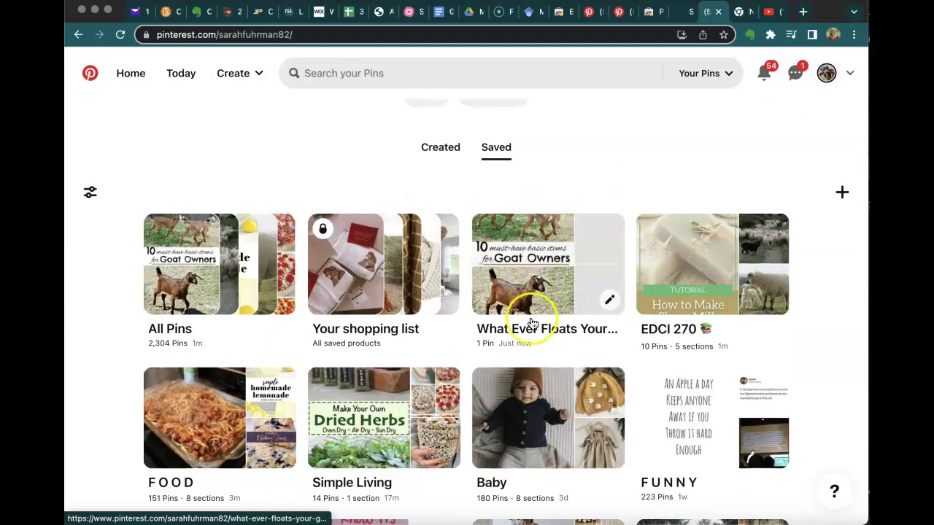
scroll(556, 252, "up", 1)
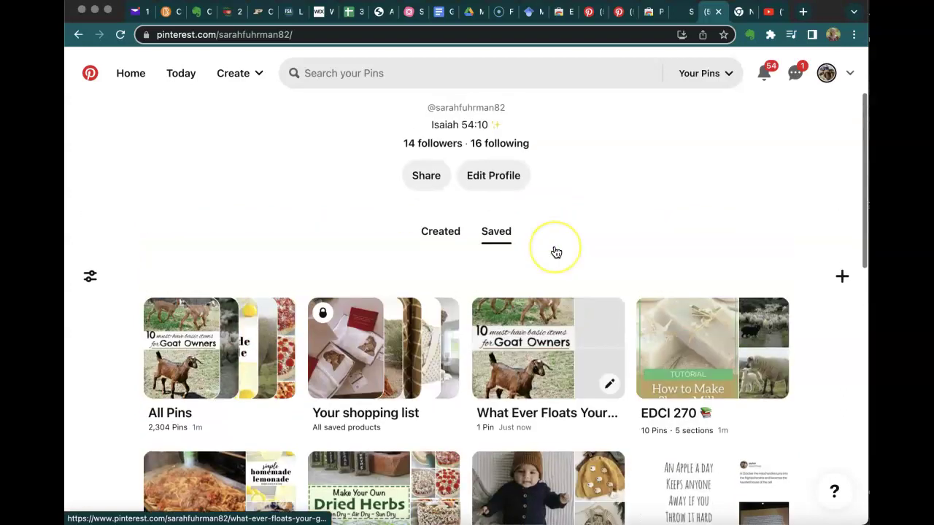
scroll(556, 252, "up", 2)
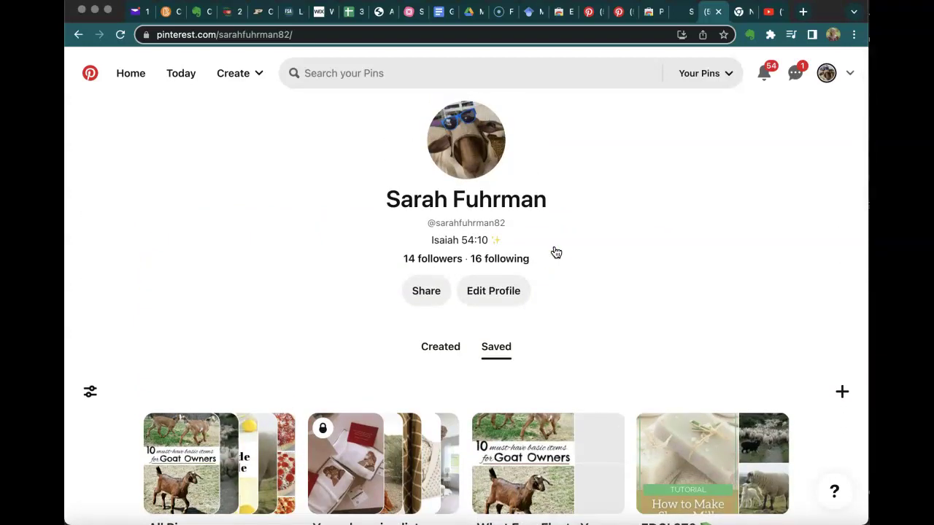